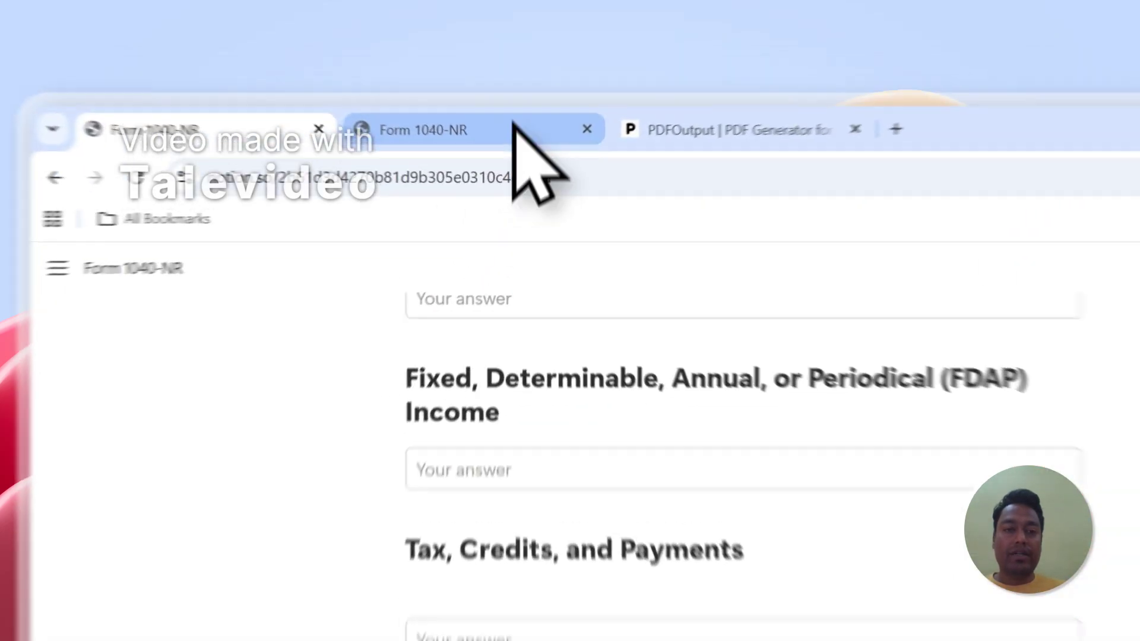
Examine the Entry-1 and Entry-2 rows in the Form 1040-NR responses table, selecting both and clearing the selection.
click(428, 89)
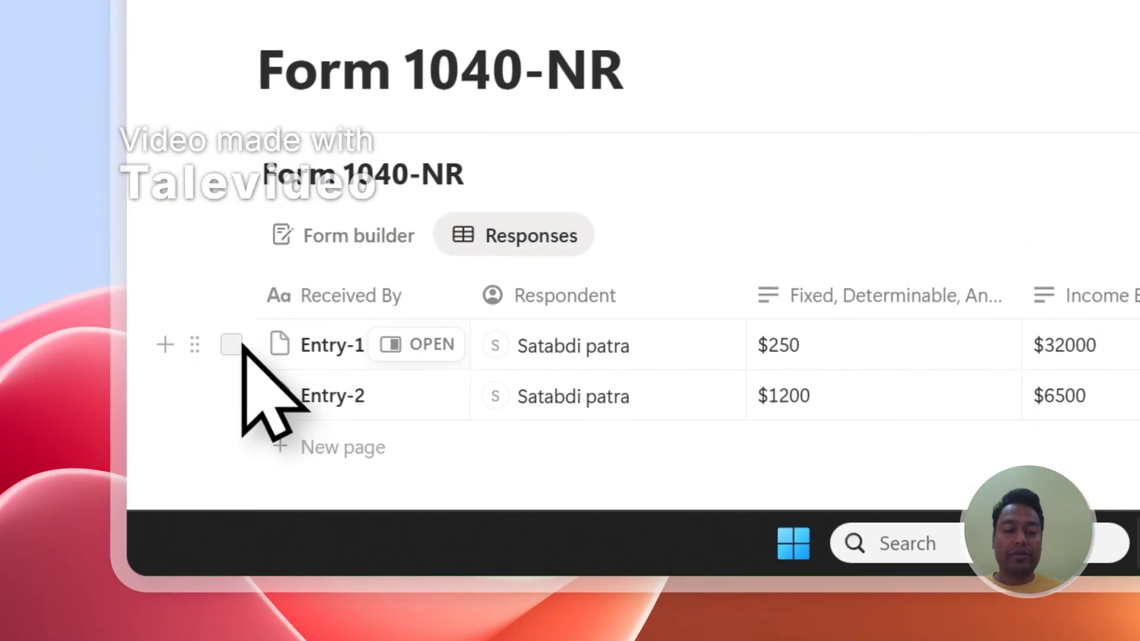
click(231, 347)
click(232, 397)
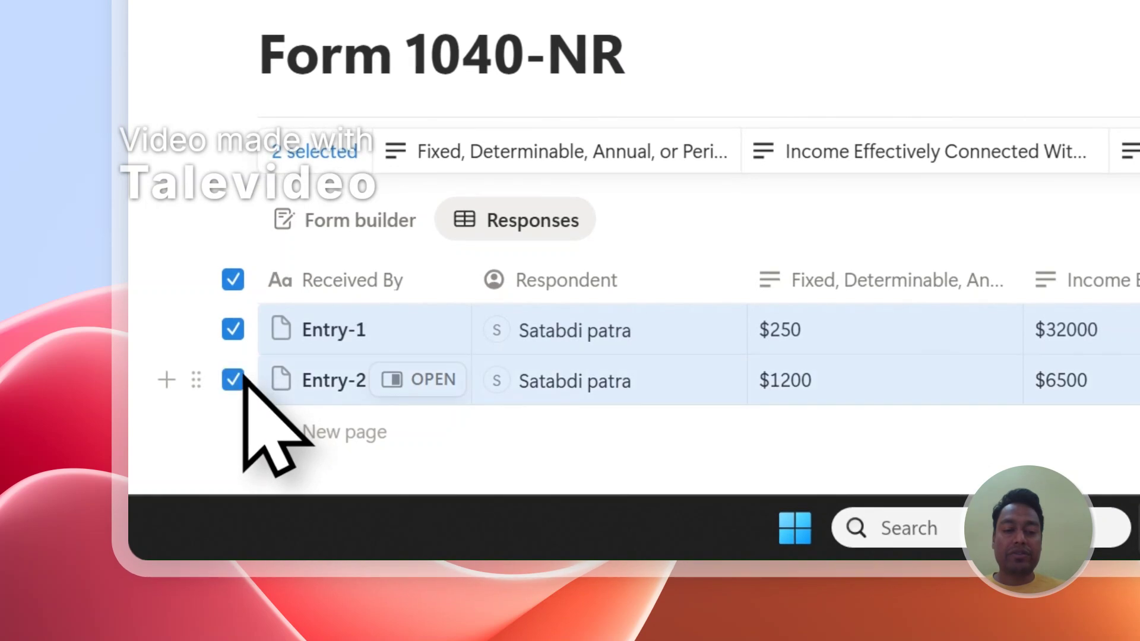
click(241, 287)
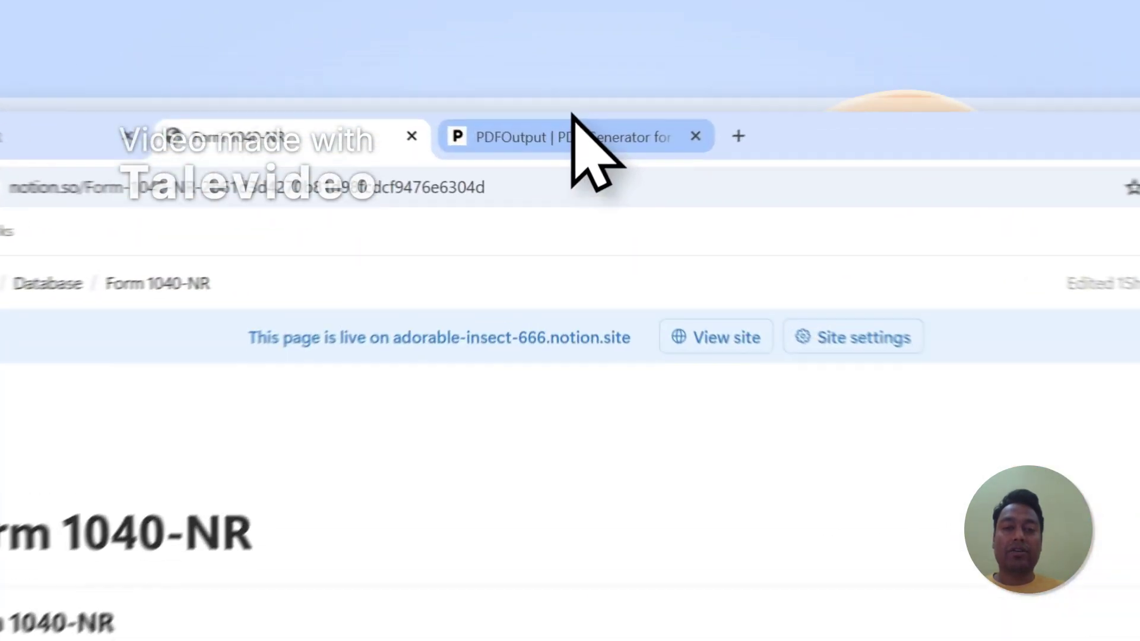
Examine the PDFOutput home page headline about generating PDFs from Google Docs using a Notion database.
click(567, 85)
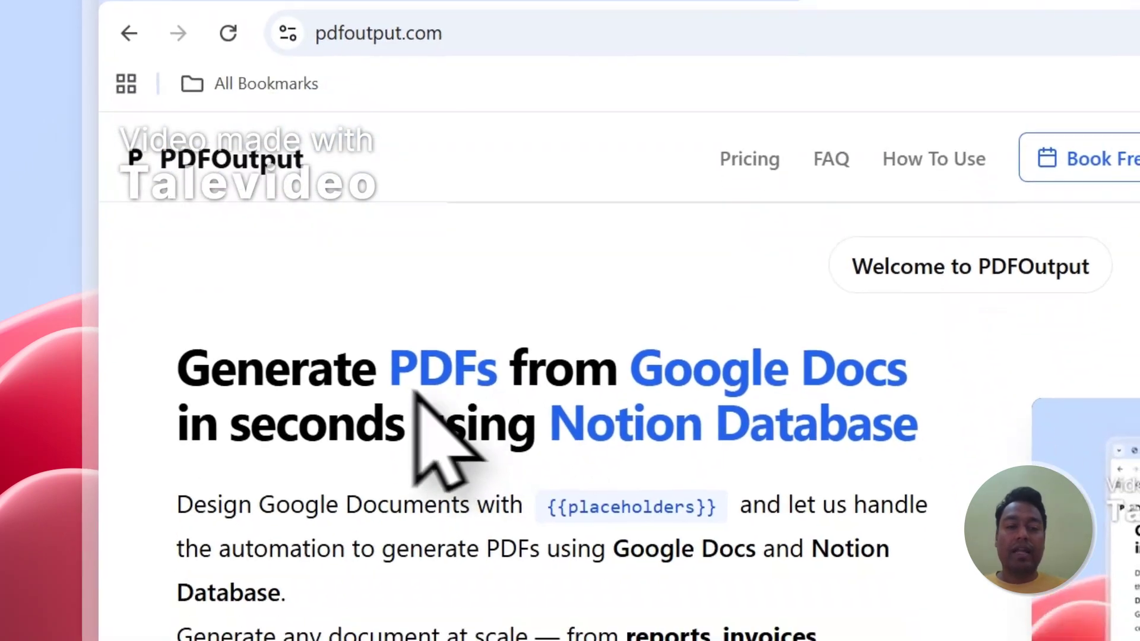
drag(416, 555, 498, 563)
drag(631, 328, 890, 357)
drag(539, 368, 782, 371)
drag(594, 369, 897, 369)
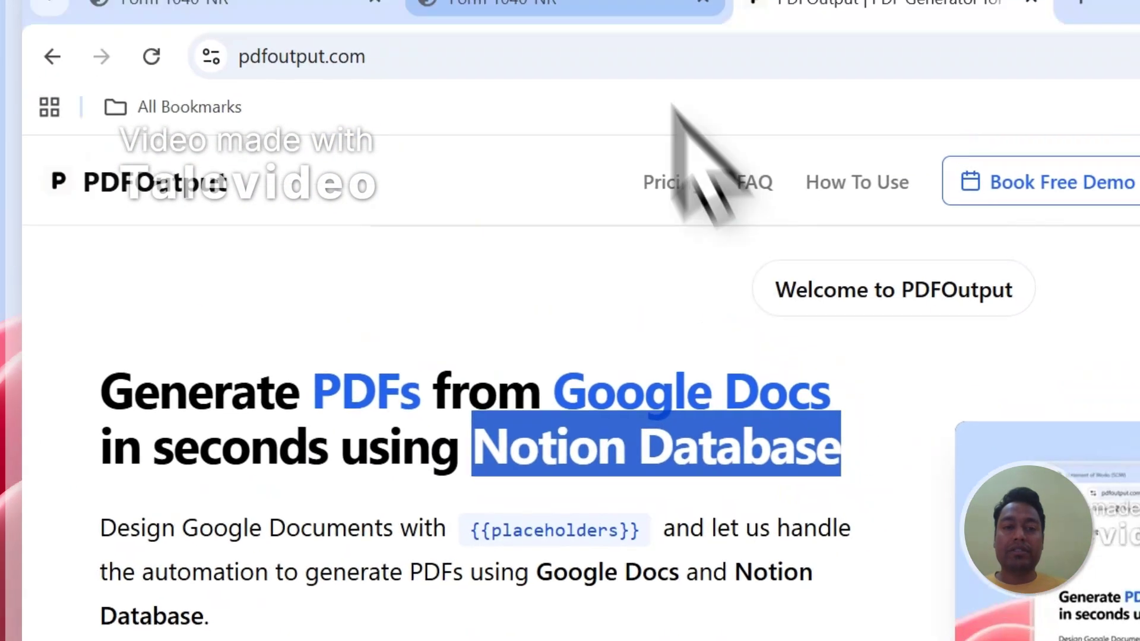
click(590, 0)
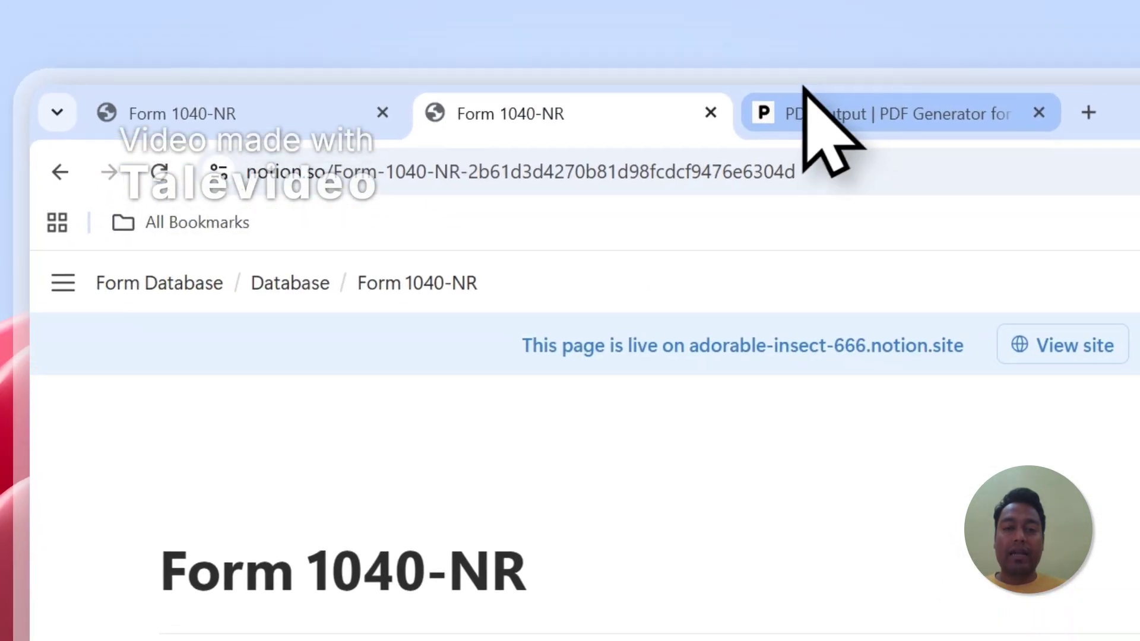
click(805, 113)
drag(524, 454, 792, 454)
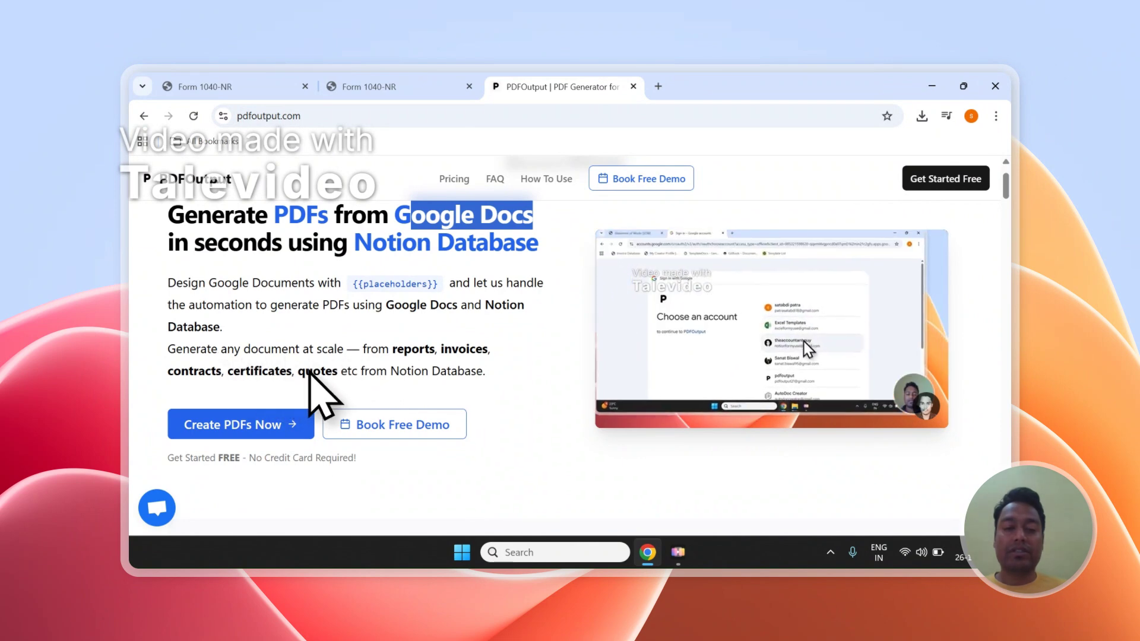
Start creating PDFs from the PDFOutput home page.
scroll(341, 376, up, 1)
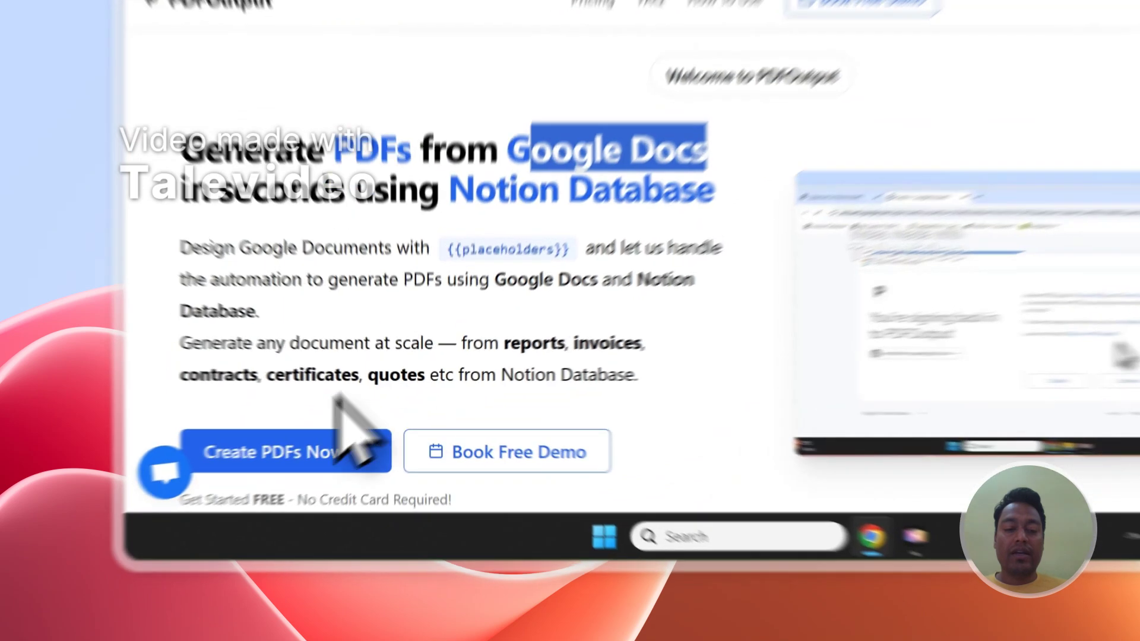
click(285, 491)
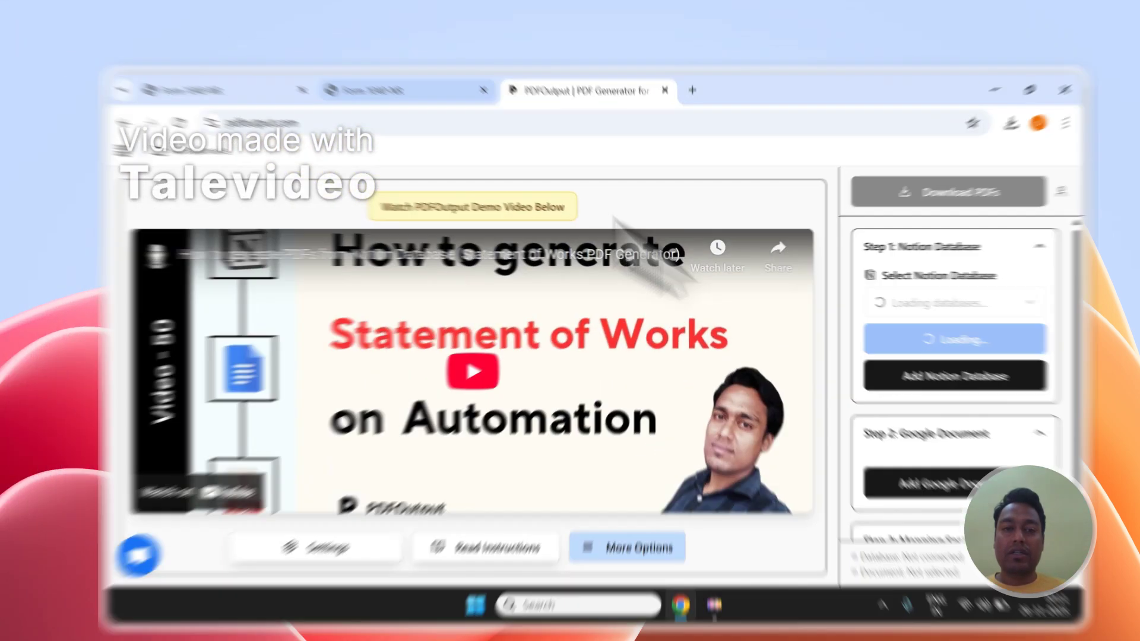
Compare the Form 1040-NR database in Notion with the database and fields loaded in PDFOutput.
click(359, 86)
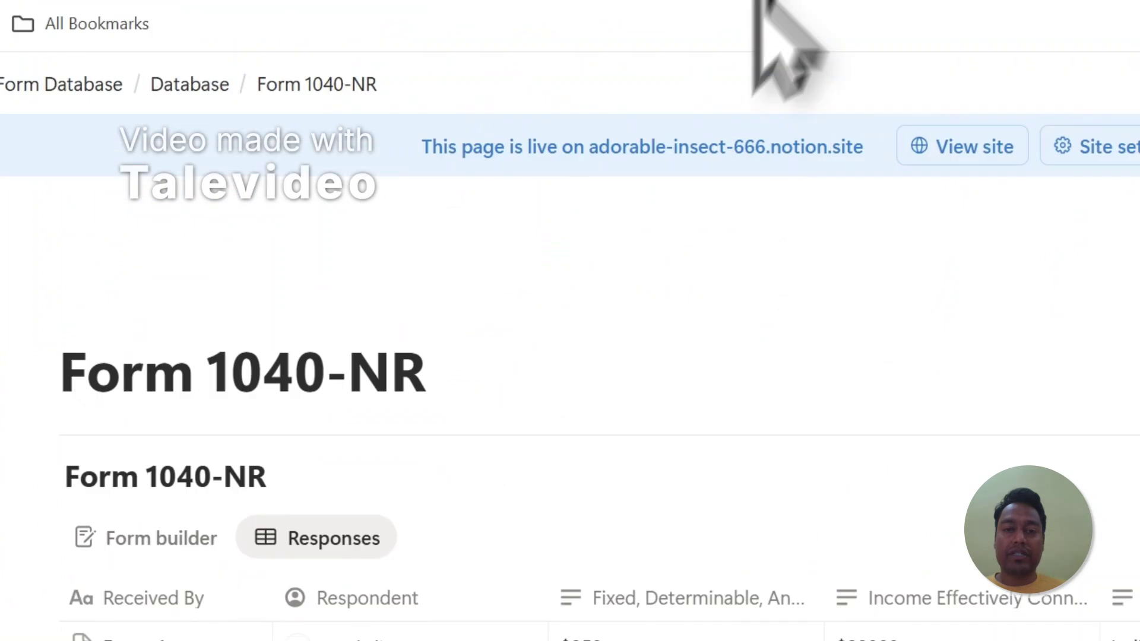
click(665, 133)
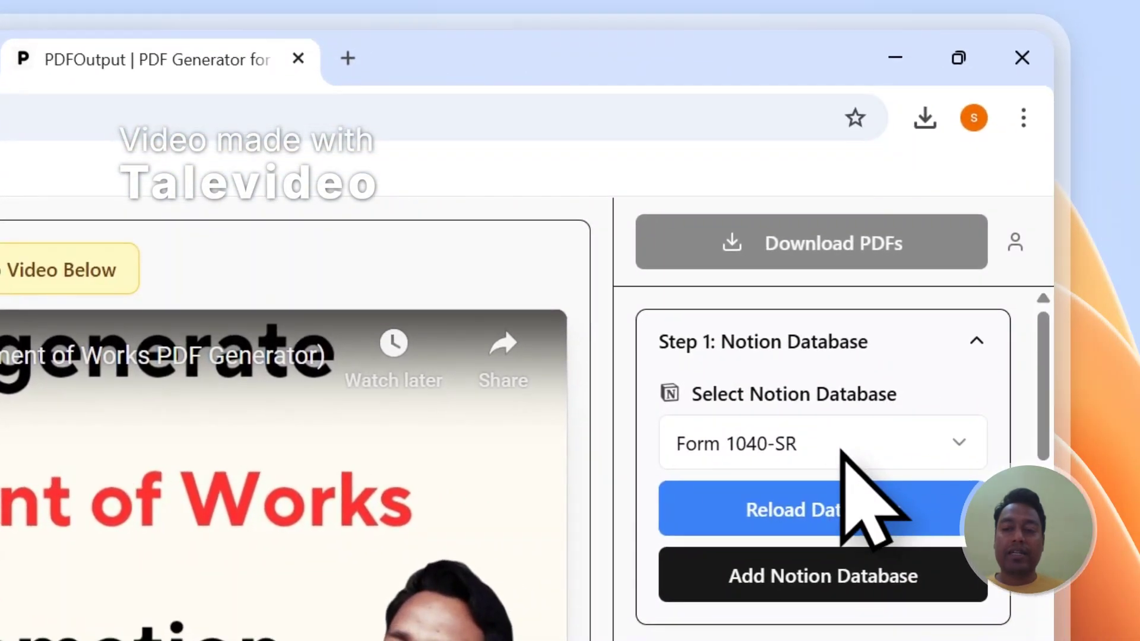
scroll(842, 460, down, 2)
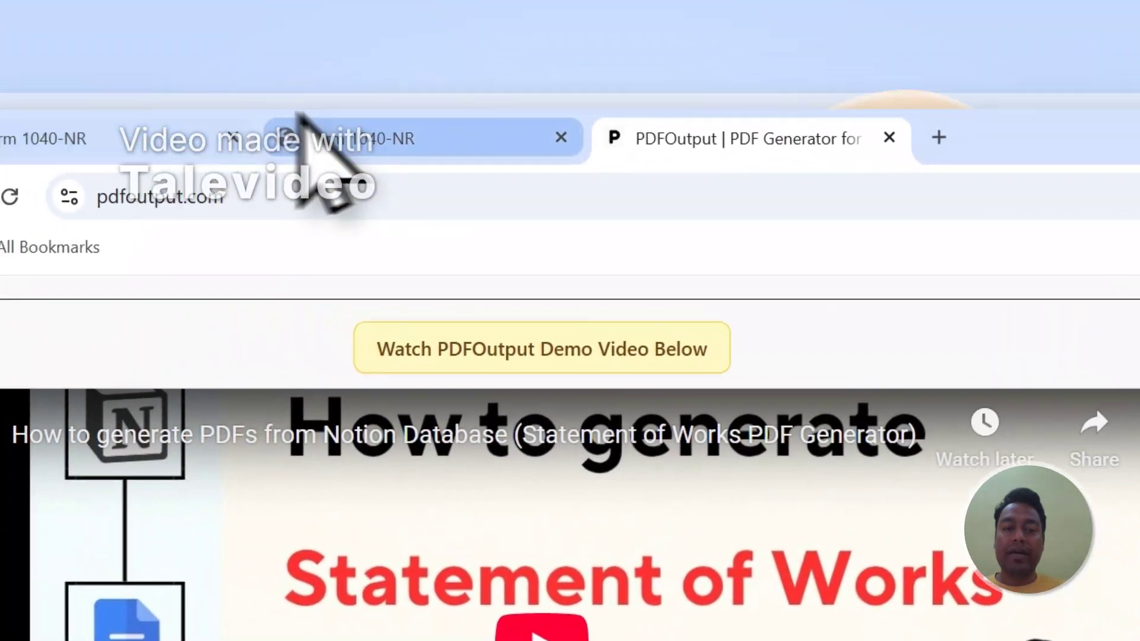
click(380, 146)
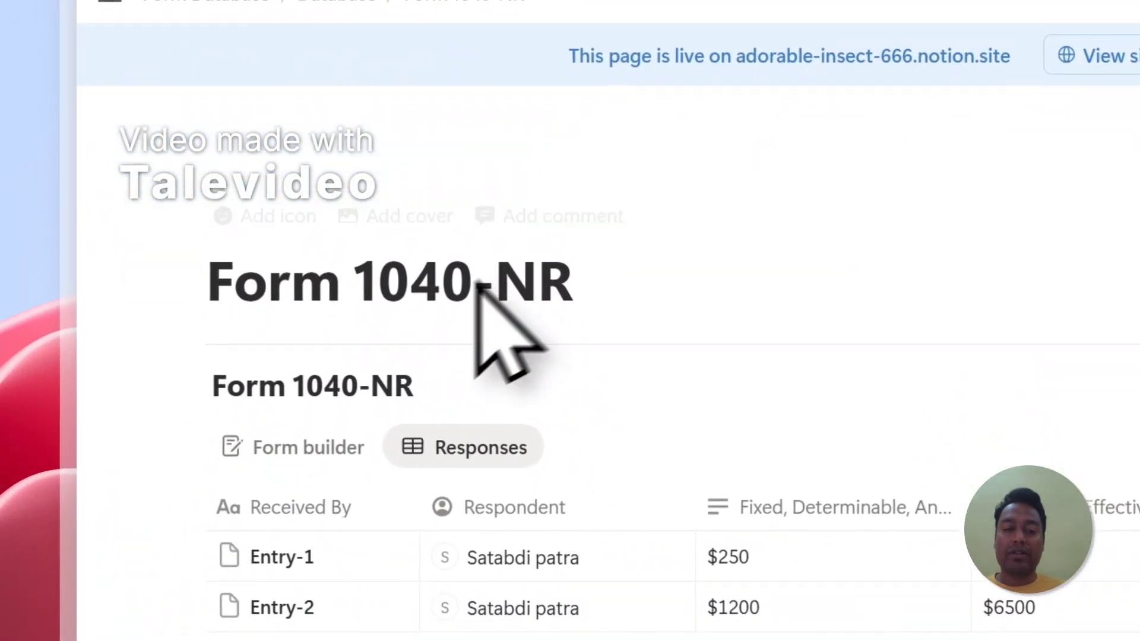
click(682, 114)
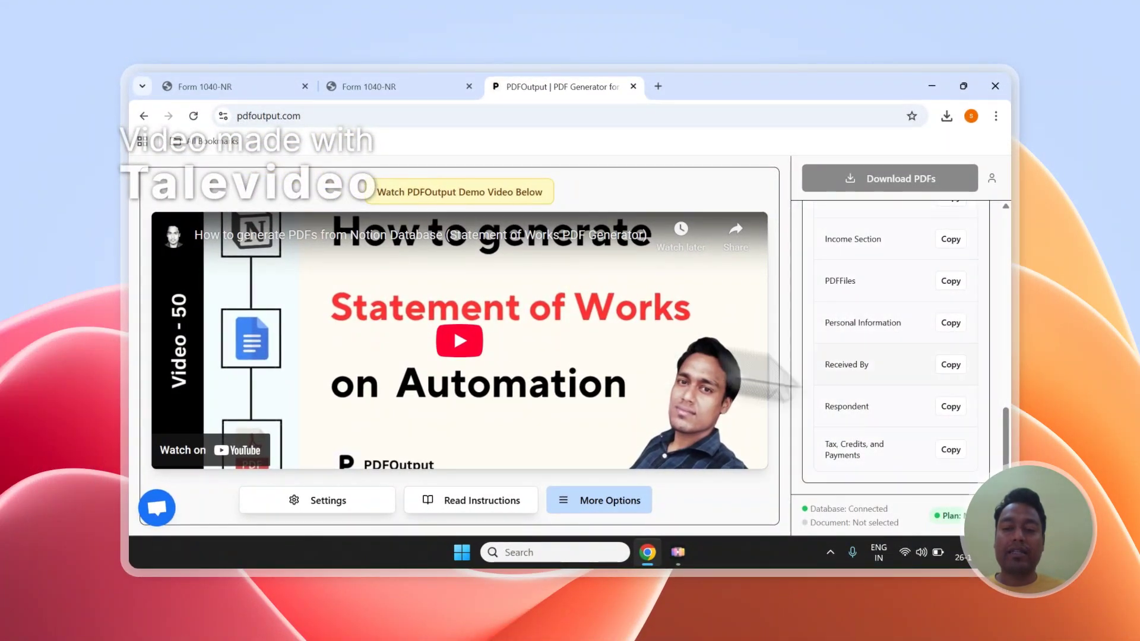
Start adding a Notion database in PDFOutput and copy the Form 1040-NR page title from Notion.
scroll(938, 350, up, 10)
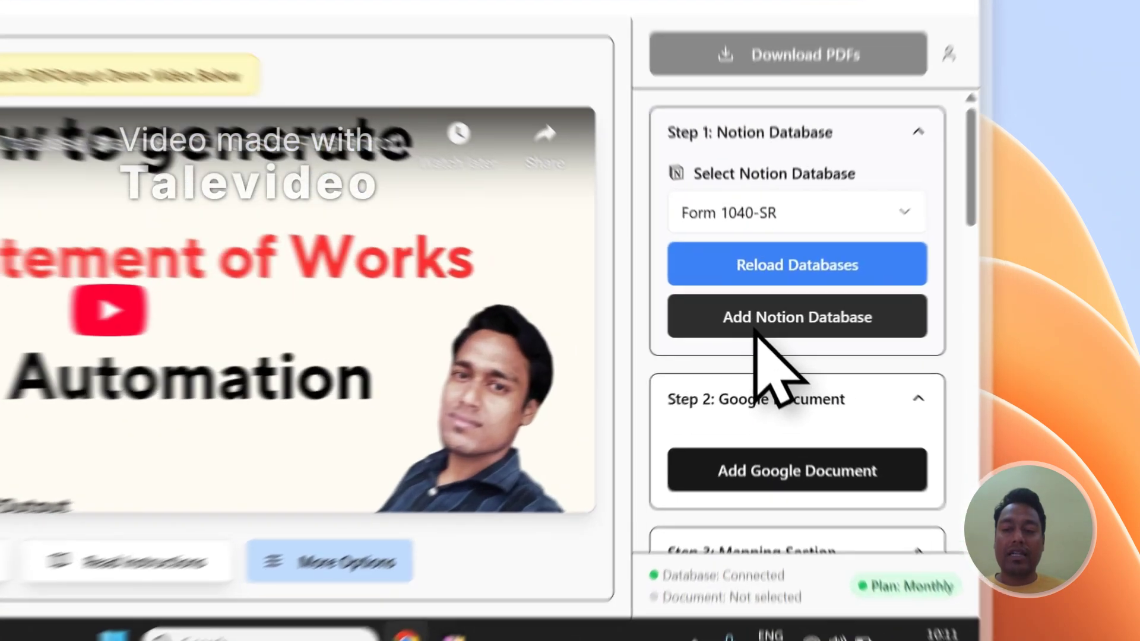
click(873, 351)
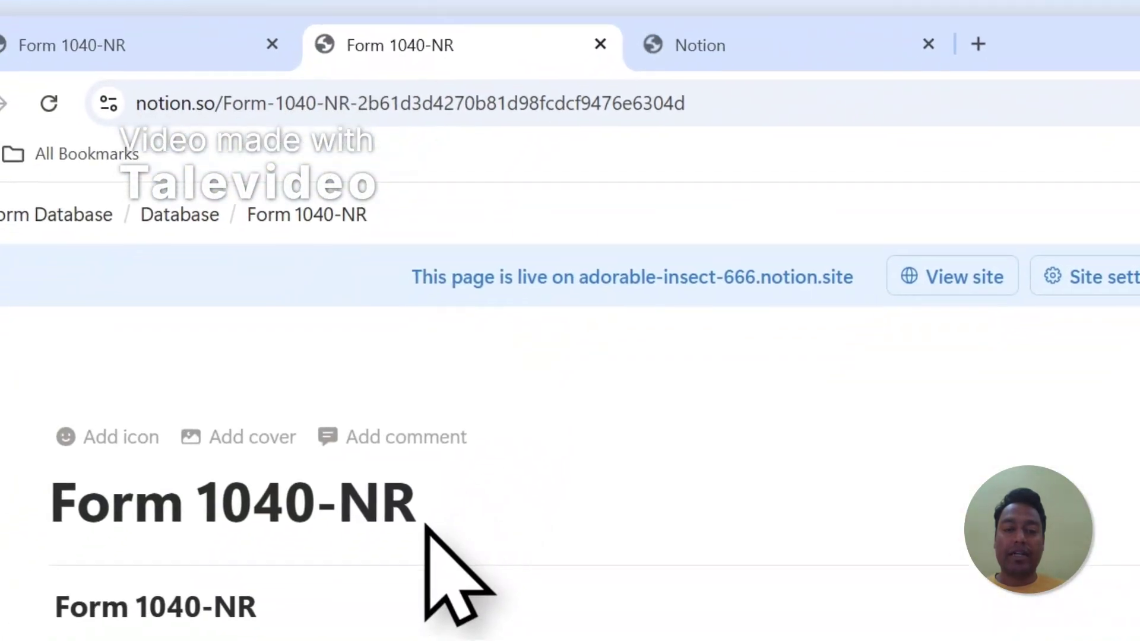
drag(426, 499, 62, 478)
right_click(126, 489)
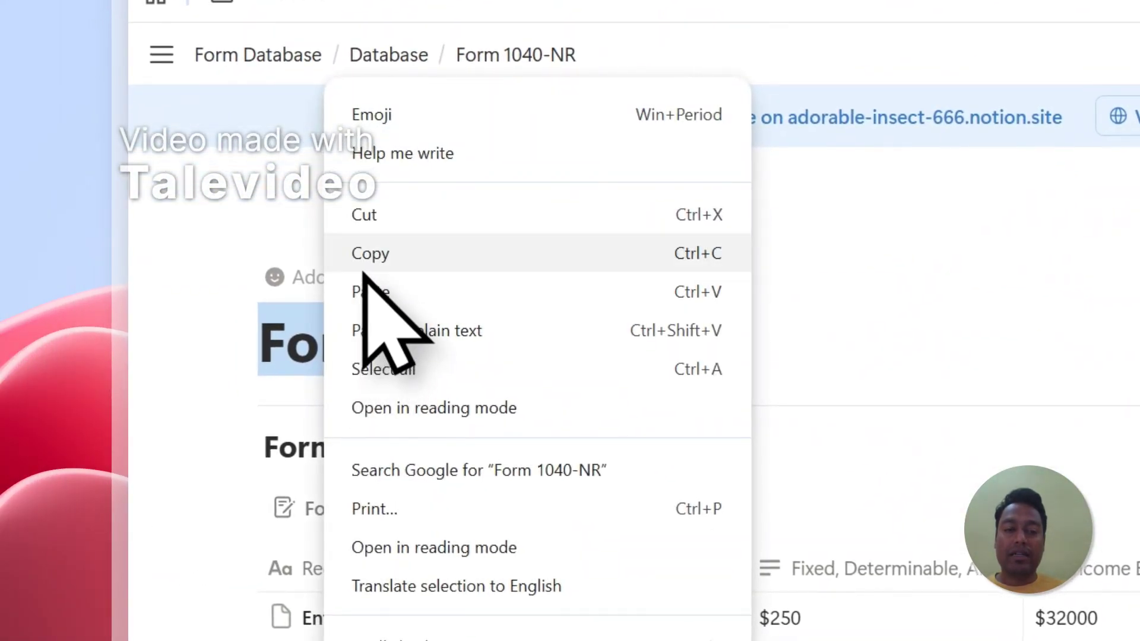
click(364, 268)
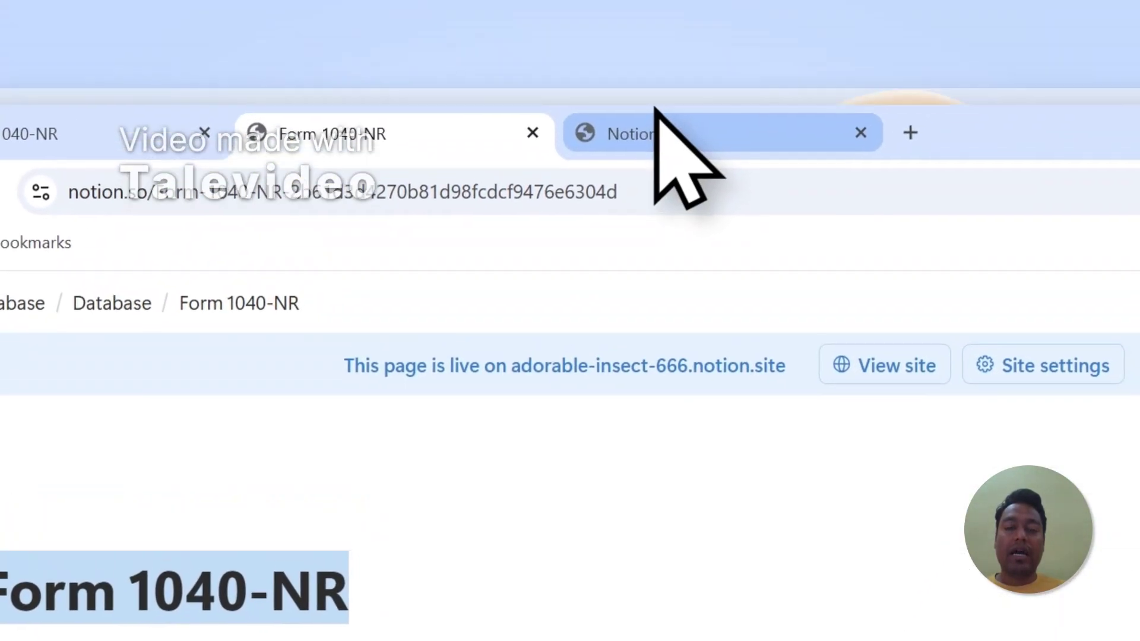
Search the Notion authorization's page selection for Form 1040-NR and add the page under Form Database / Database.
click(647, 131)
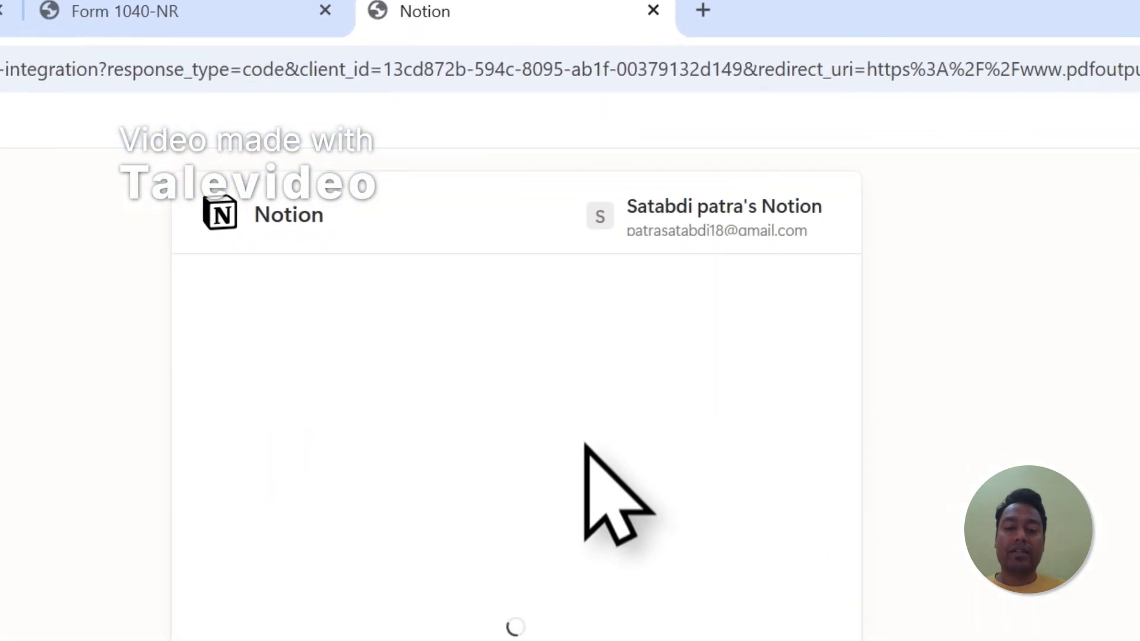
click(559, 523)
right_click(152, 172)
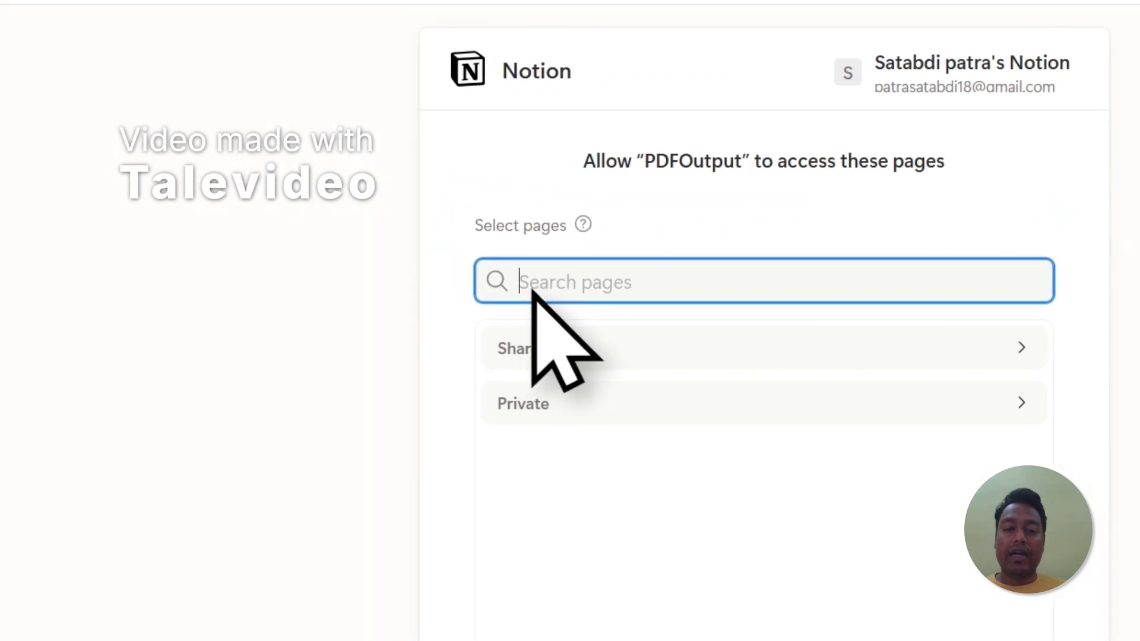
click(700, 473)
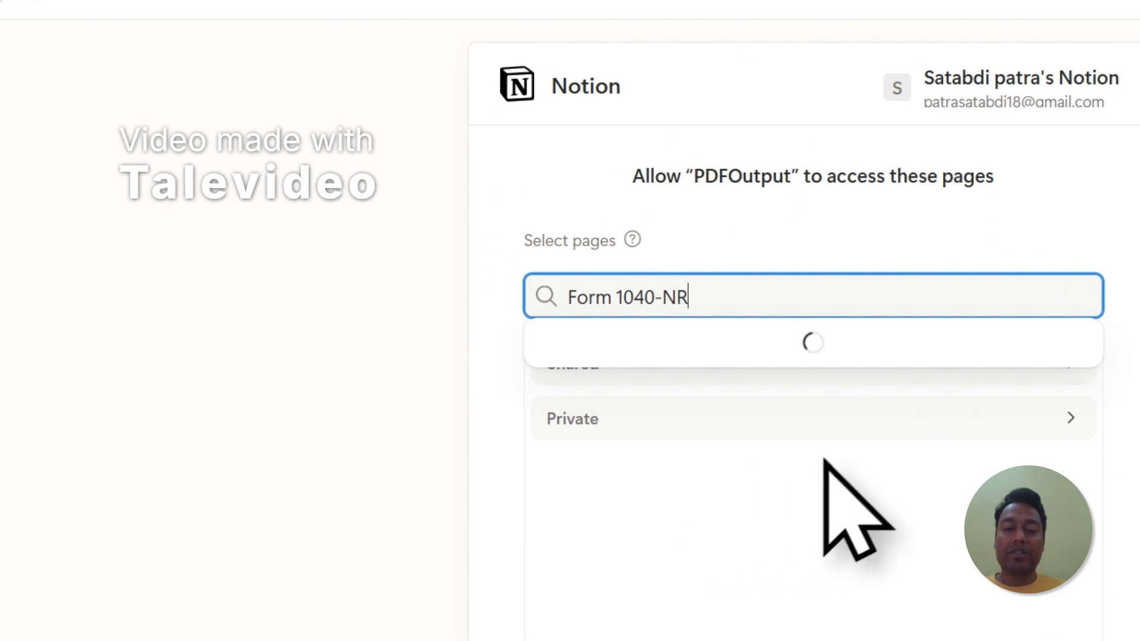
click(693, 268)
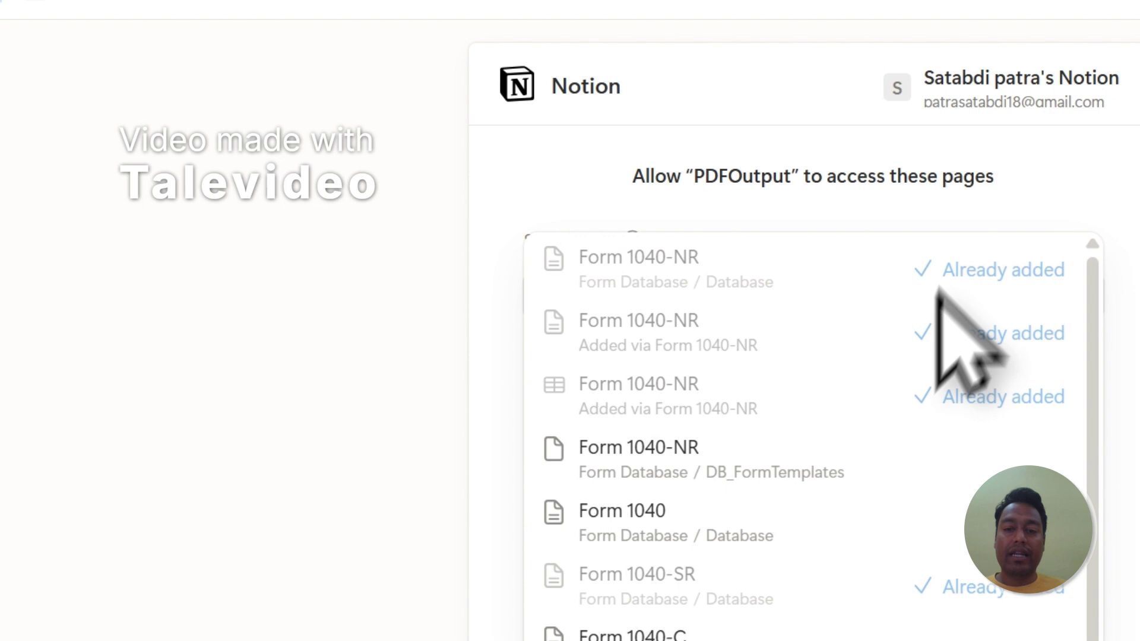
click(986, 185)
click(635, 423)
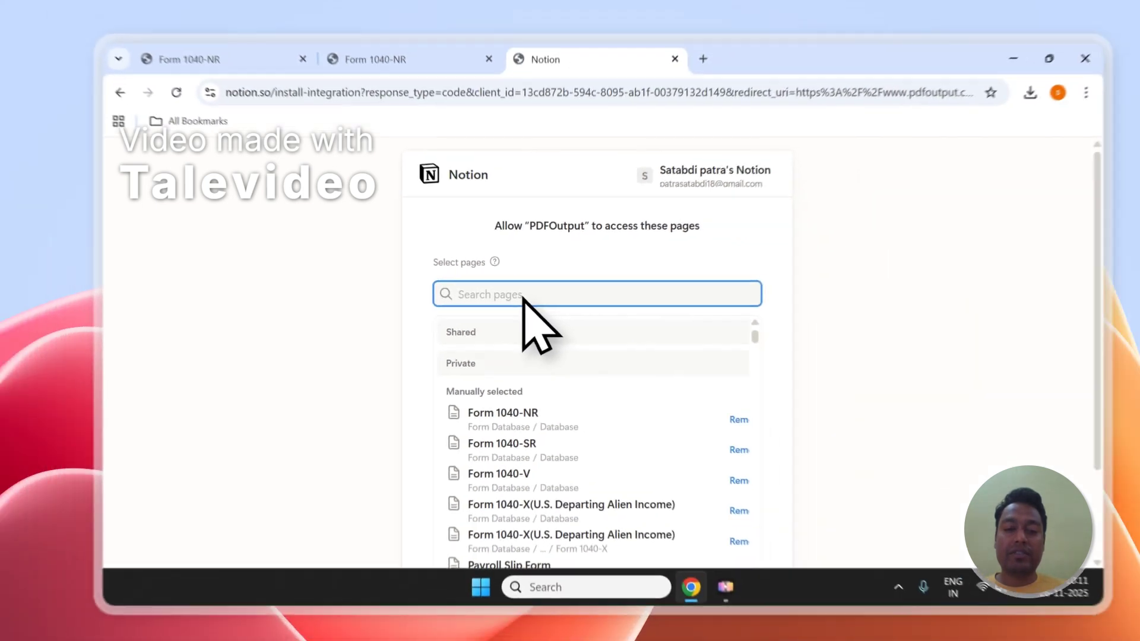
Review the pages selected for PDFOutput access and check them against the Form 1040-NR page title in Notion.
scroll(659, 309, down, 1)
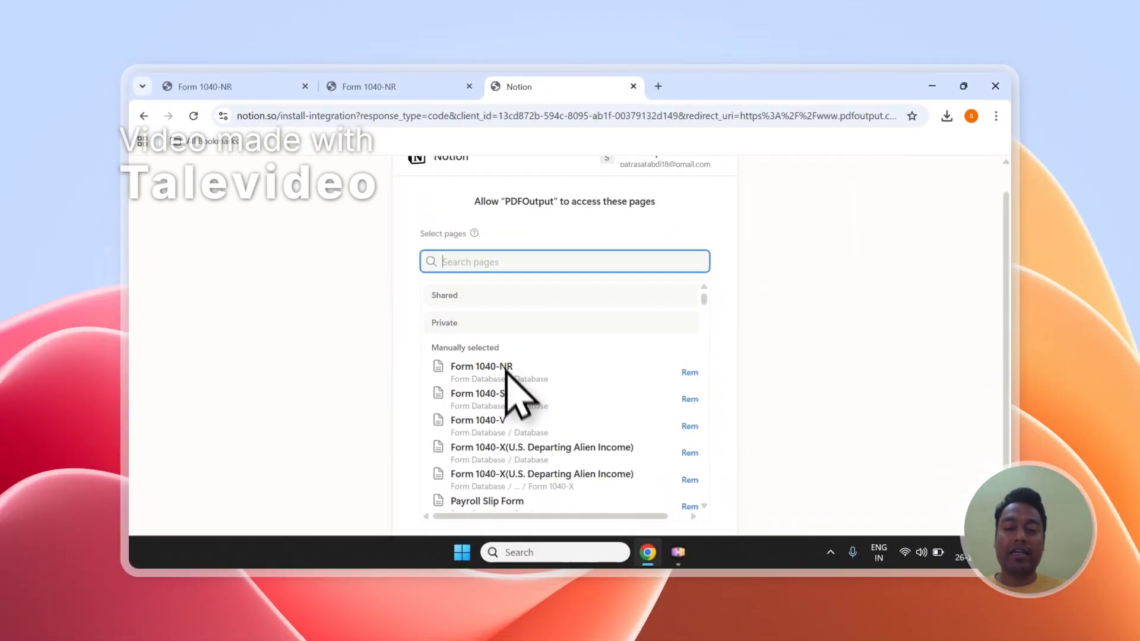
scroll(543, 320, down, 5)
scroll(517, 323, up, 1)
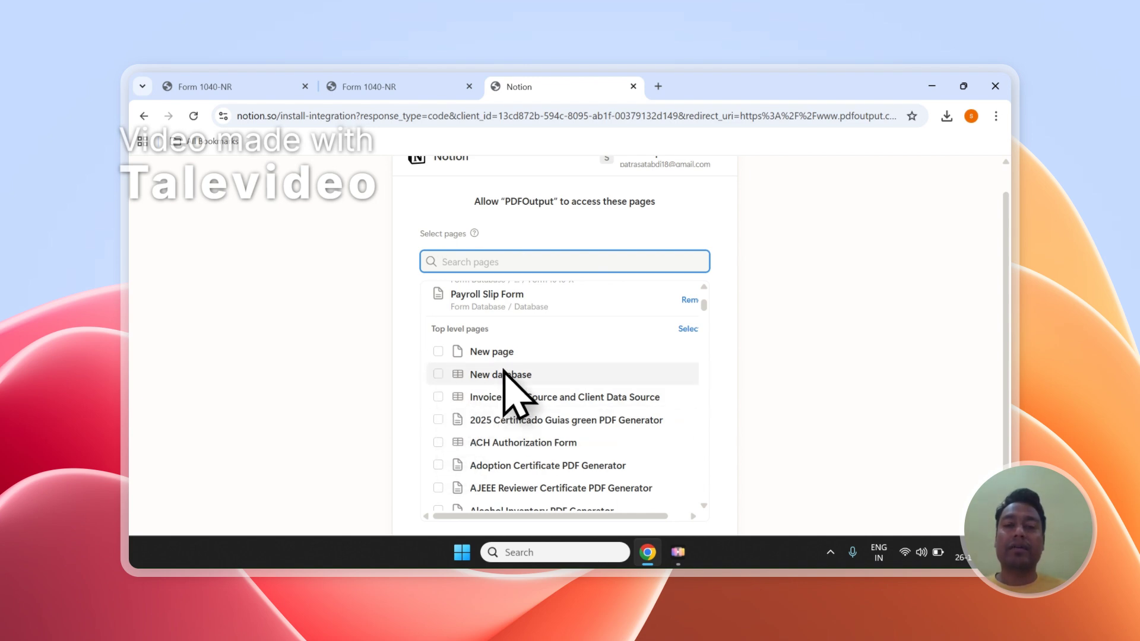
scroll(504, 371, up, 4)
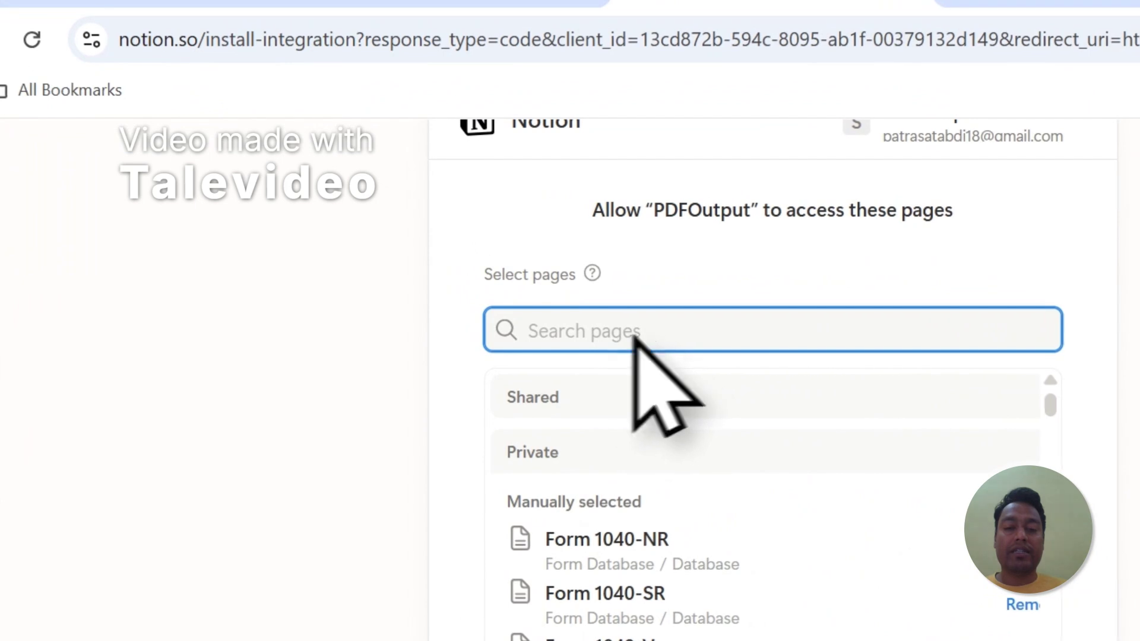
click(463, 51)
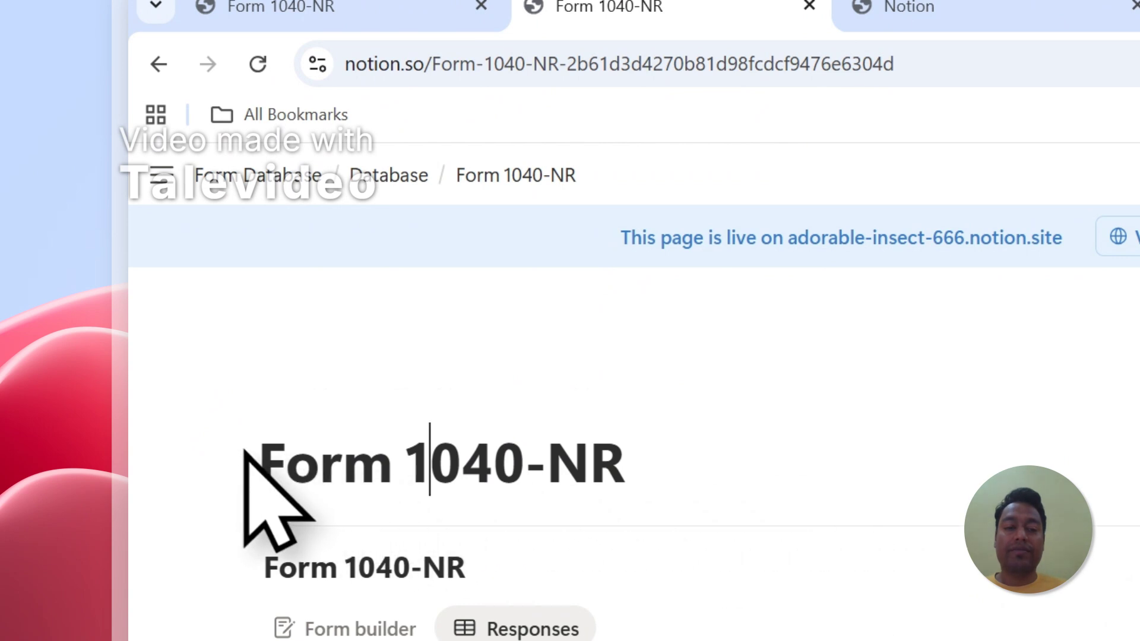
drag(265, 462, 551, 469)
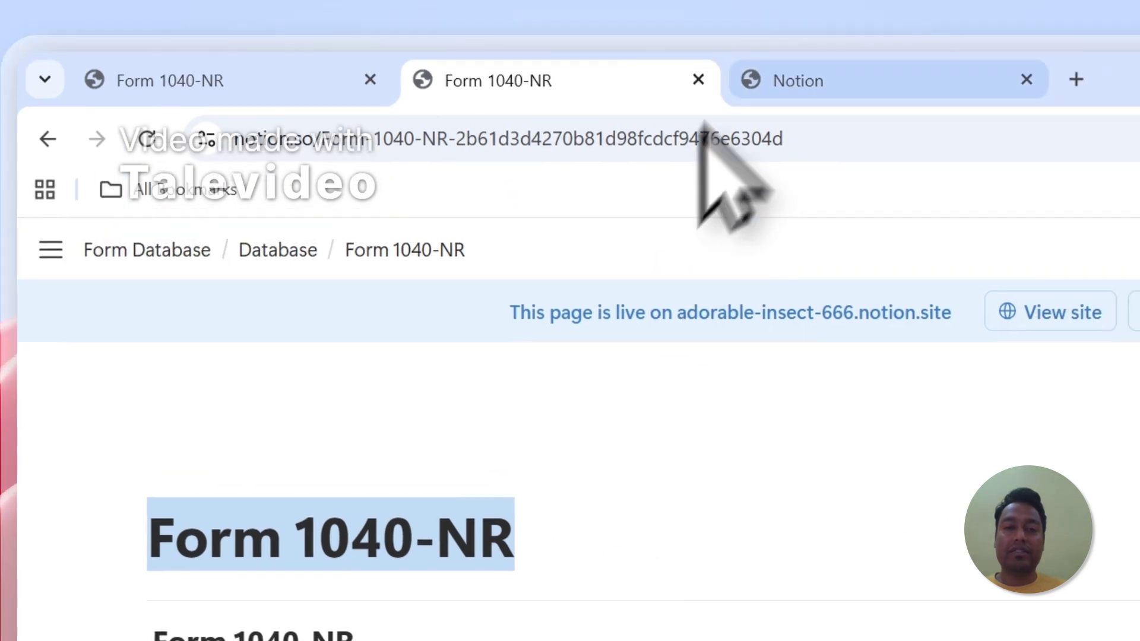
click(909, 7)
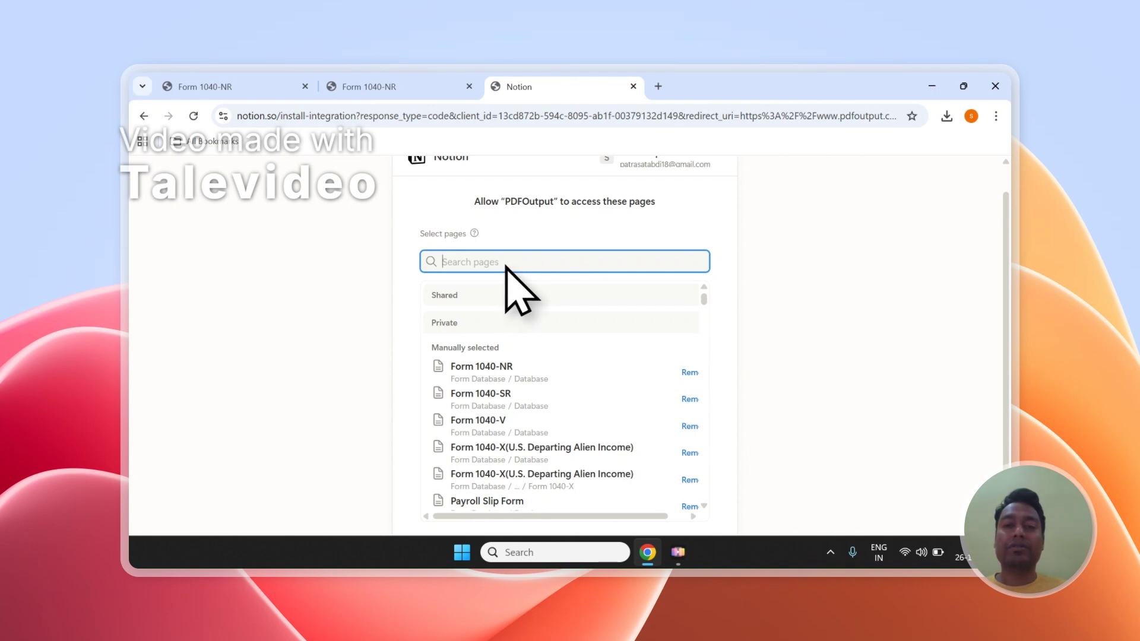
Grant PDFOutput access to the selected Notion pages.
scroll(522, 267, down, 2)
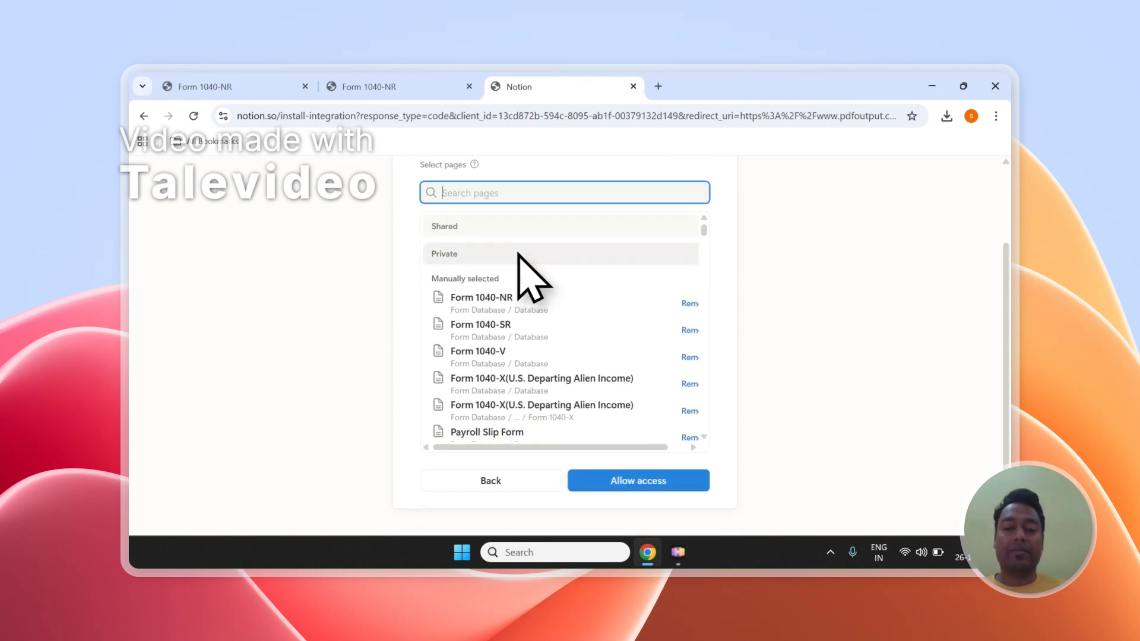
click(642, 483)
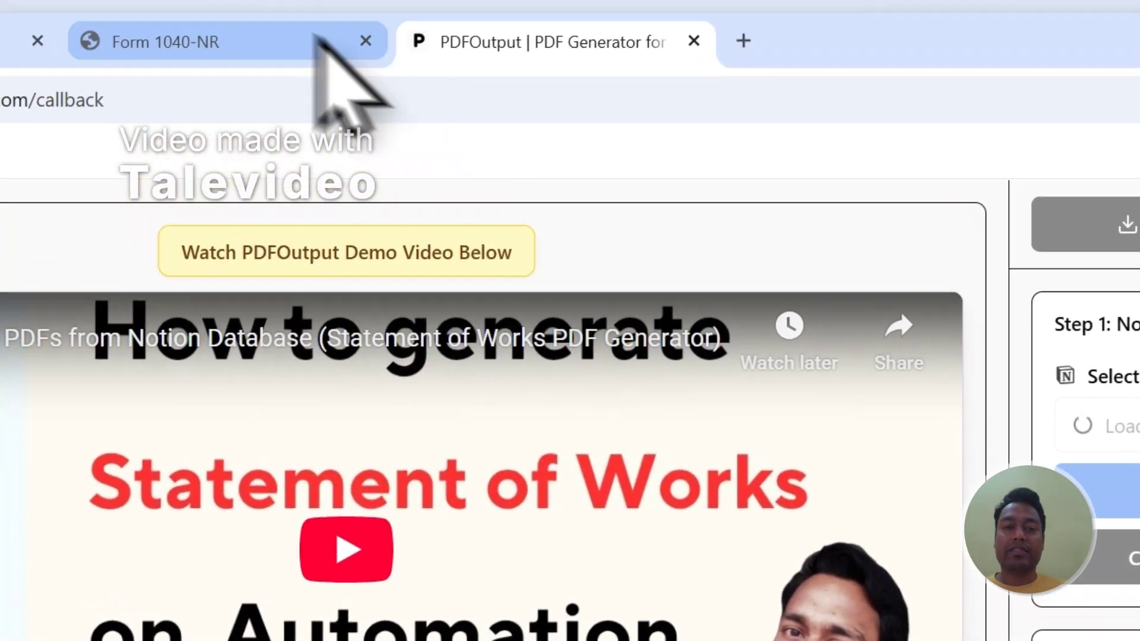
Check the Form 1040-NR page in Notion and look for that database among PDFOutput's selectable Notion databases.
click(314, 34)
click(665, 146)
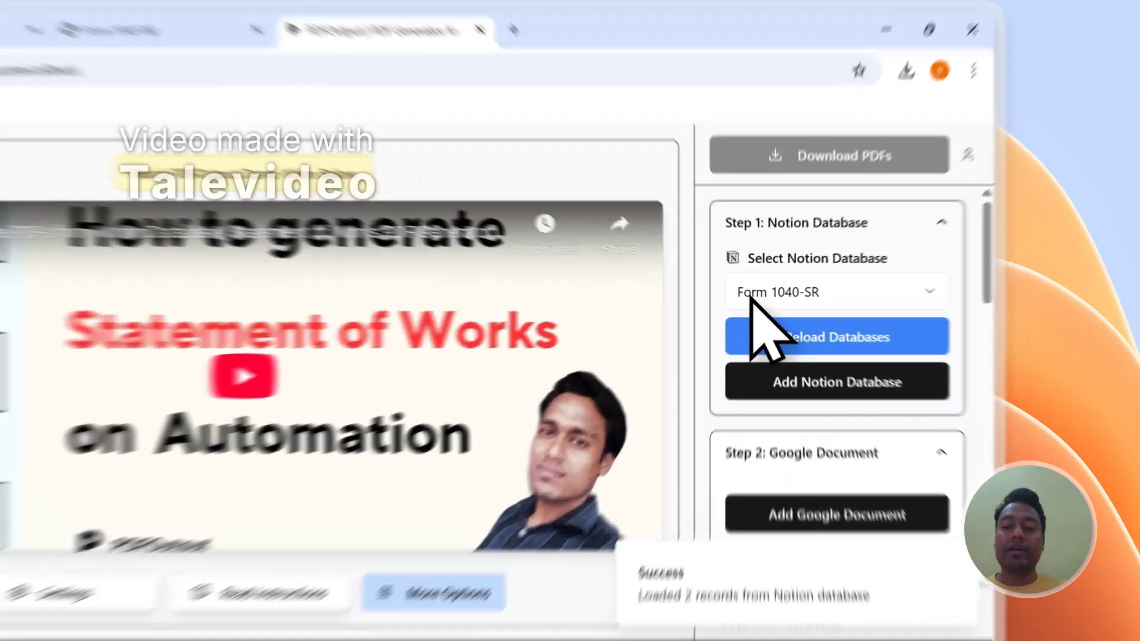
click(833, 284)
click(871, 300)
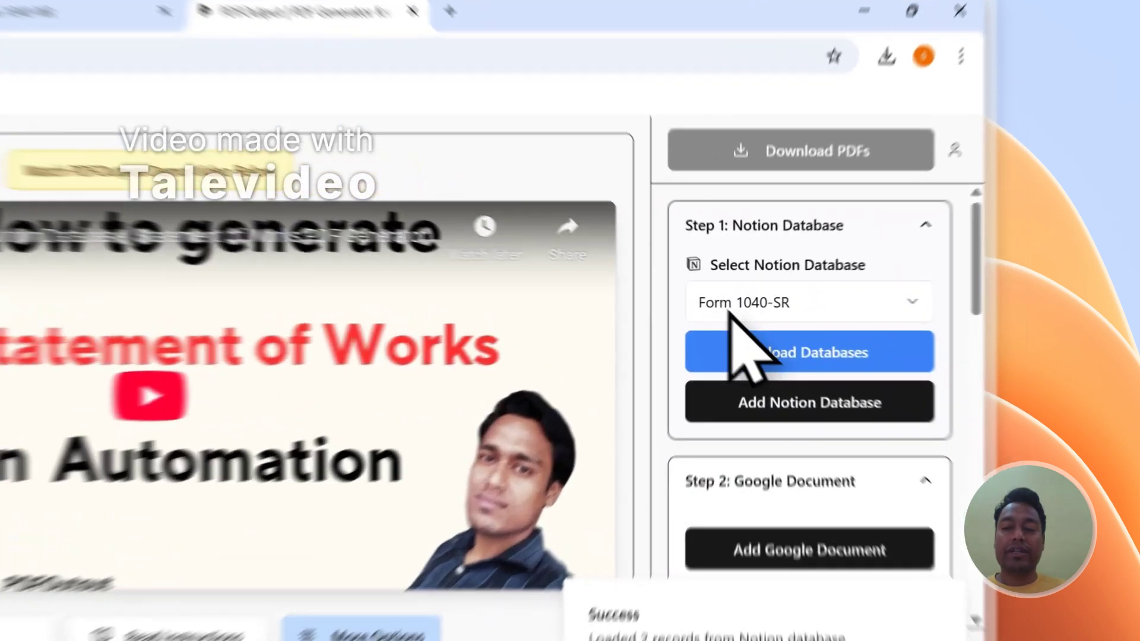
click(864, 285)
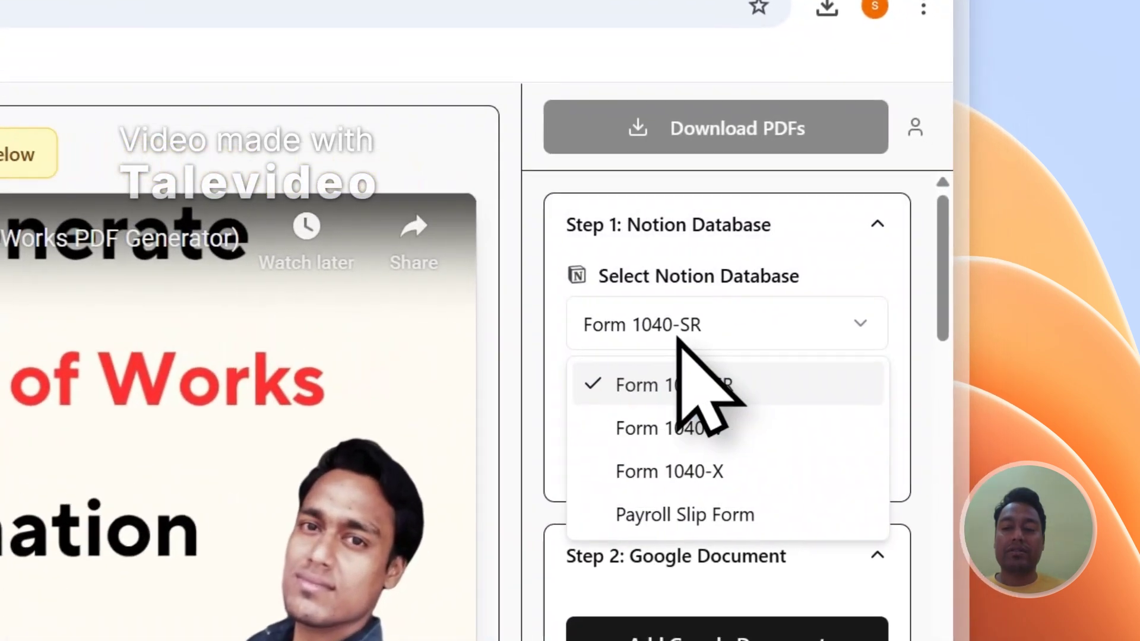
click(868, 288)
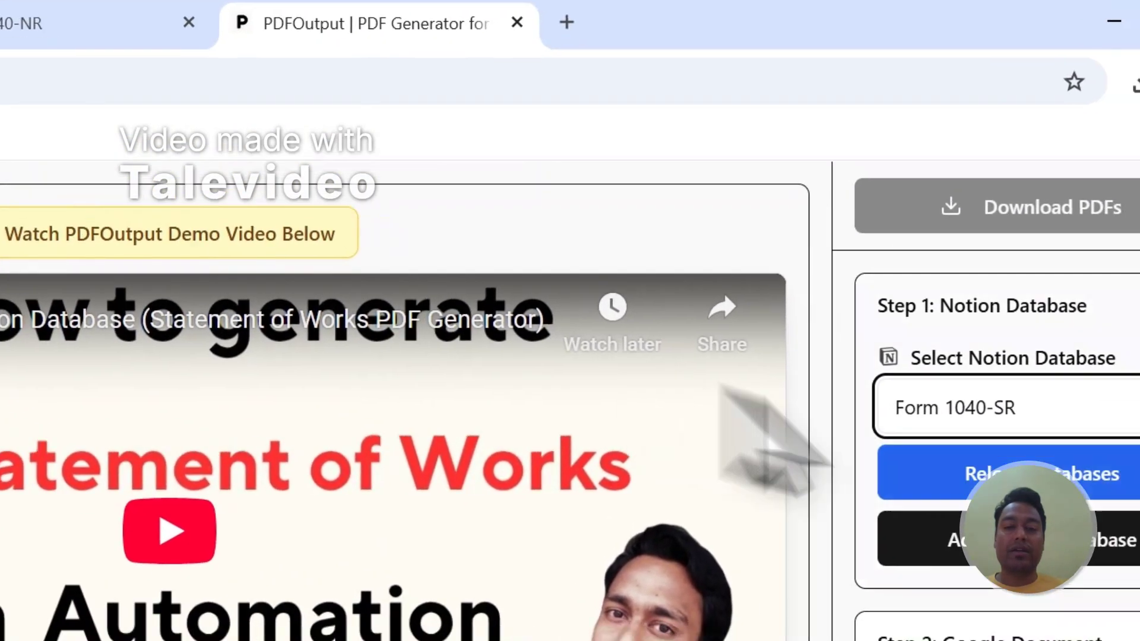
Select Form 1040-NR as the Notion database and review the properties it offers for mapping.
click(712, 395)
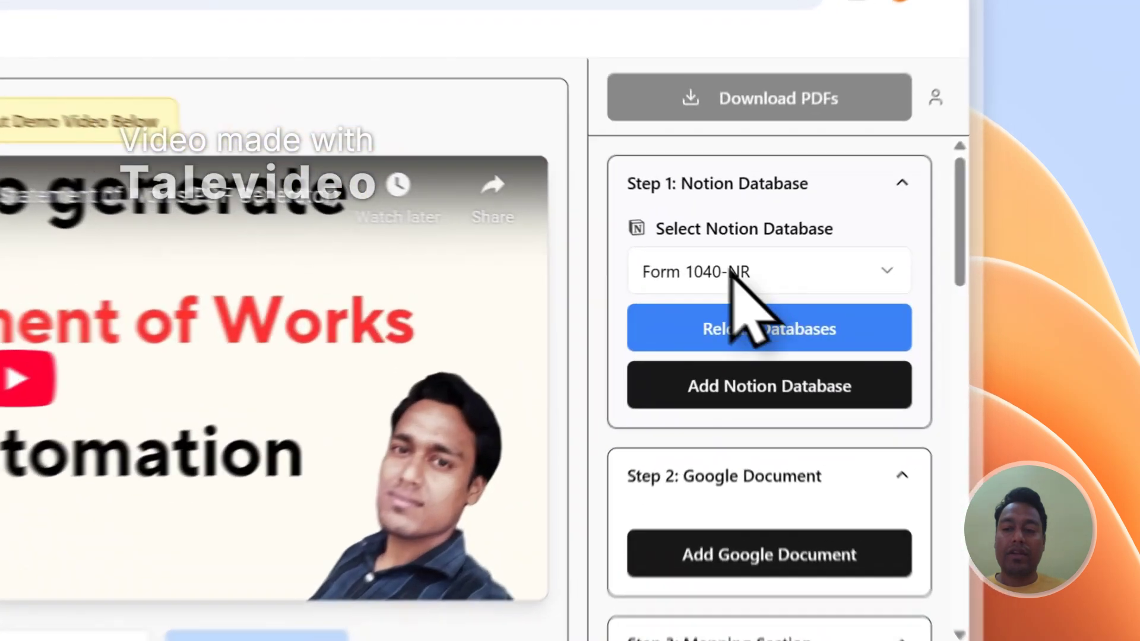
click(885, 280)
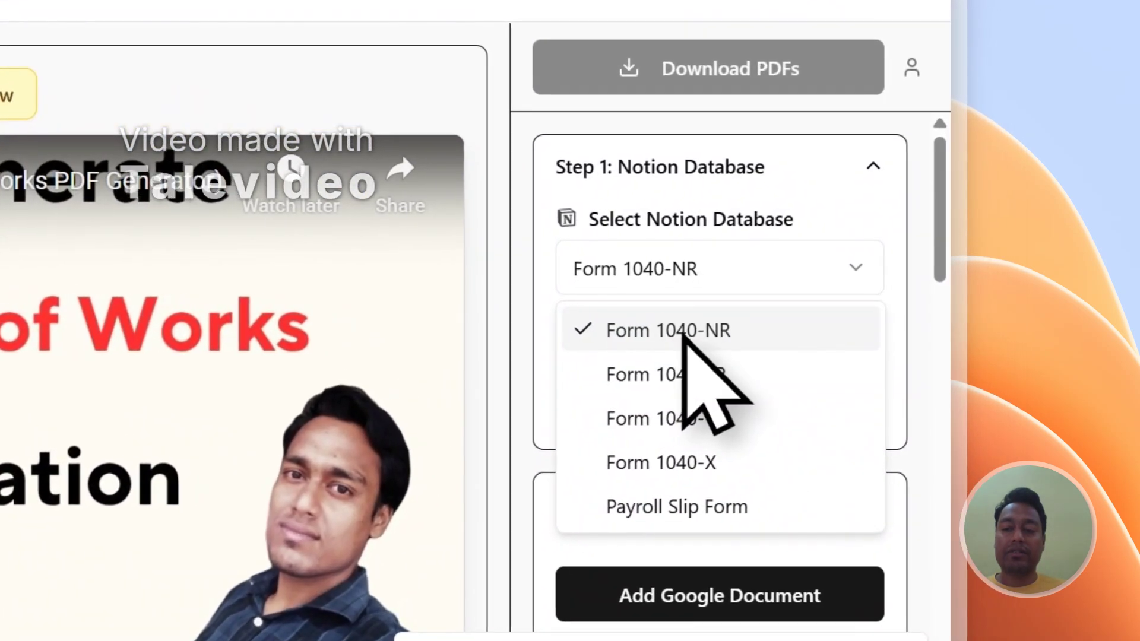
click(879, 324)
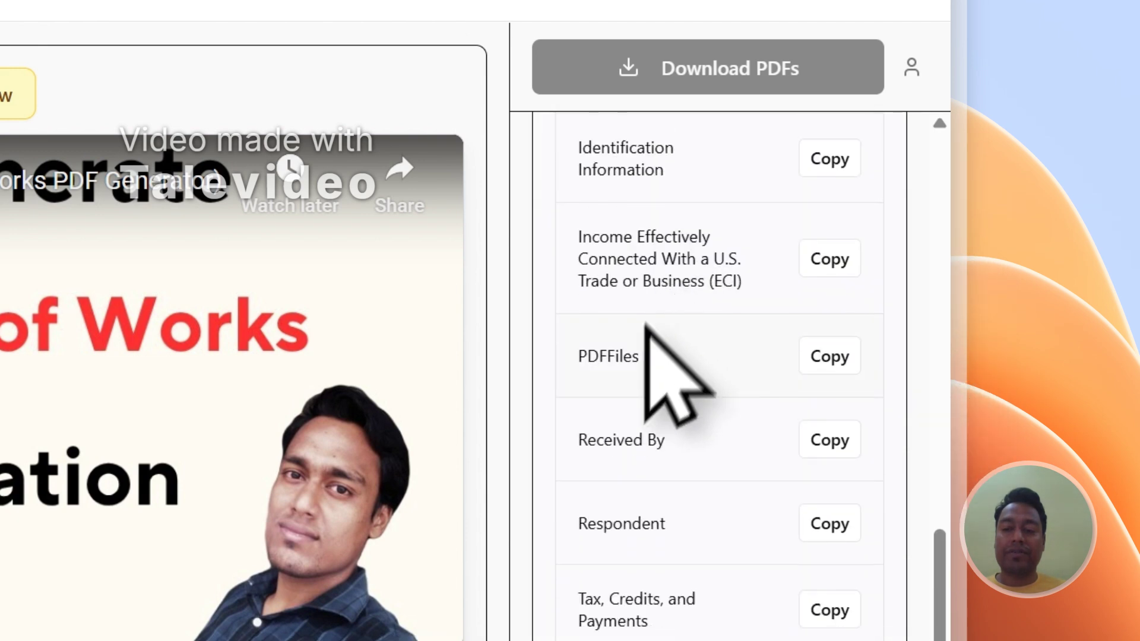
scroll(665, 534, up, 5)
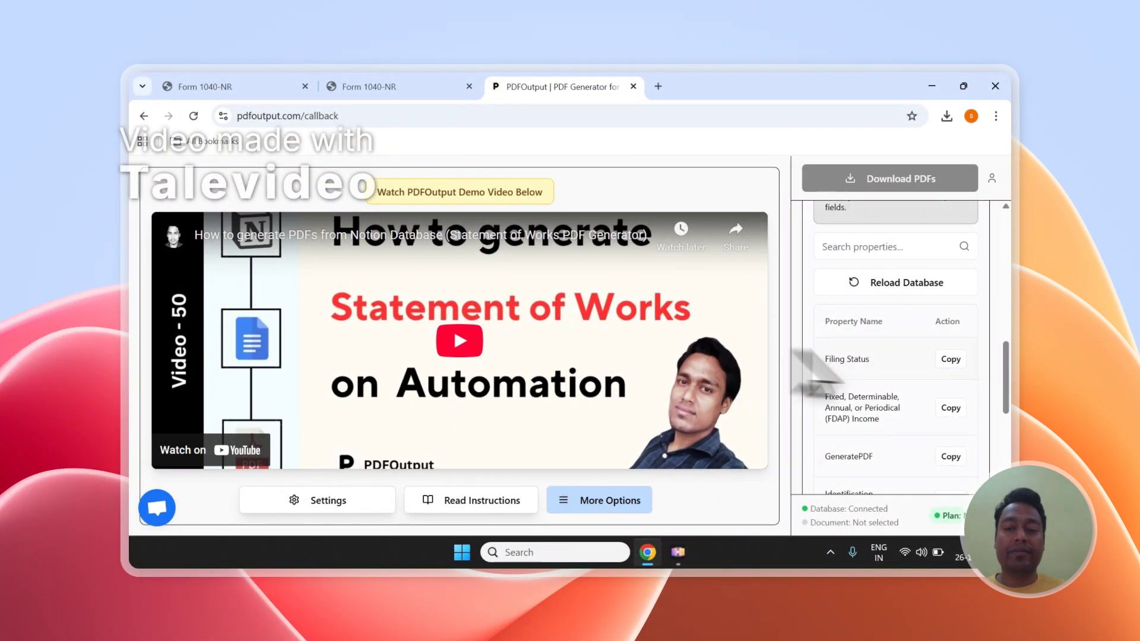
scroll(897, 356, up, 5)
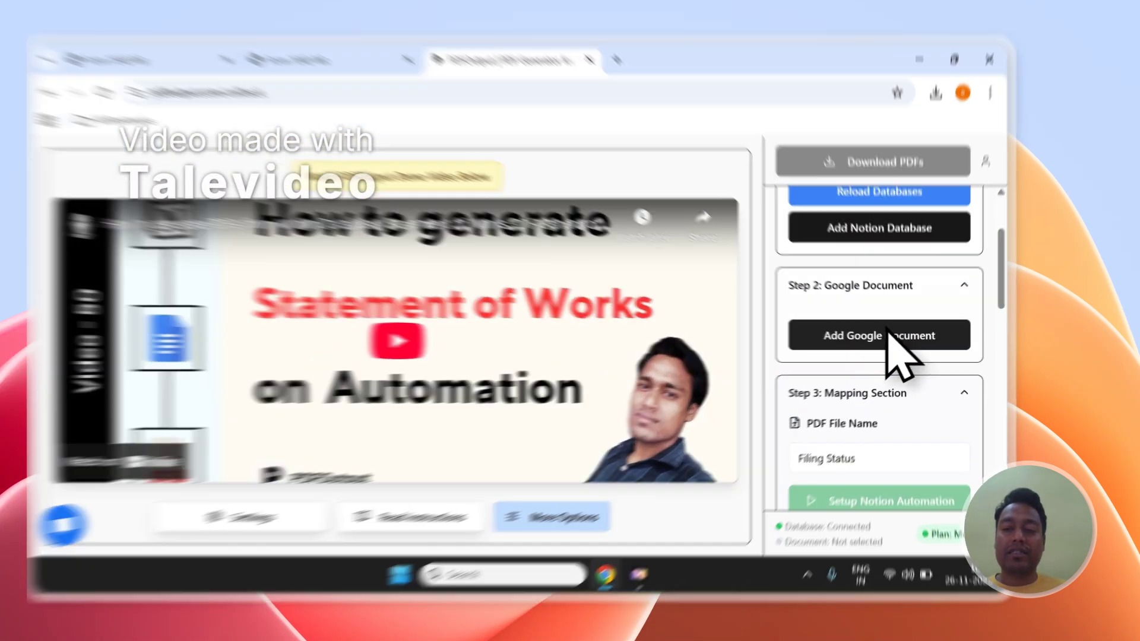
click(890, 333)
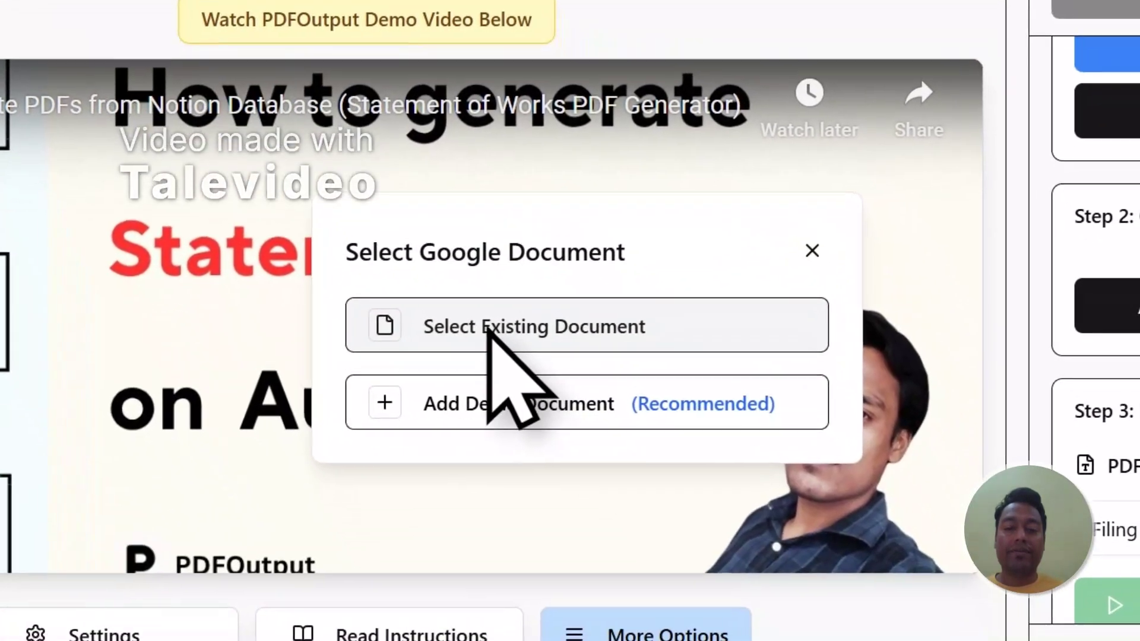
click(487, 326)
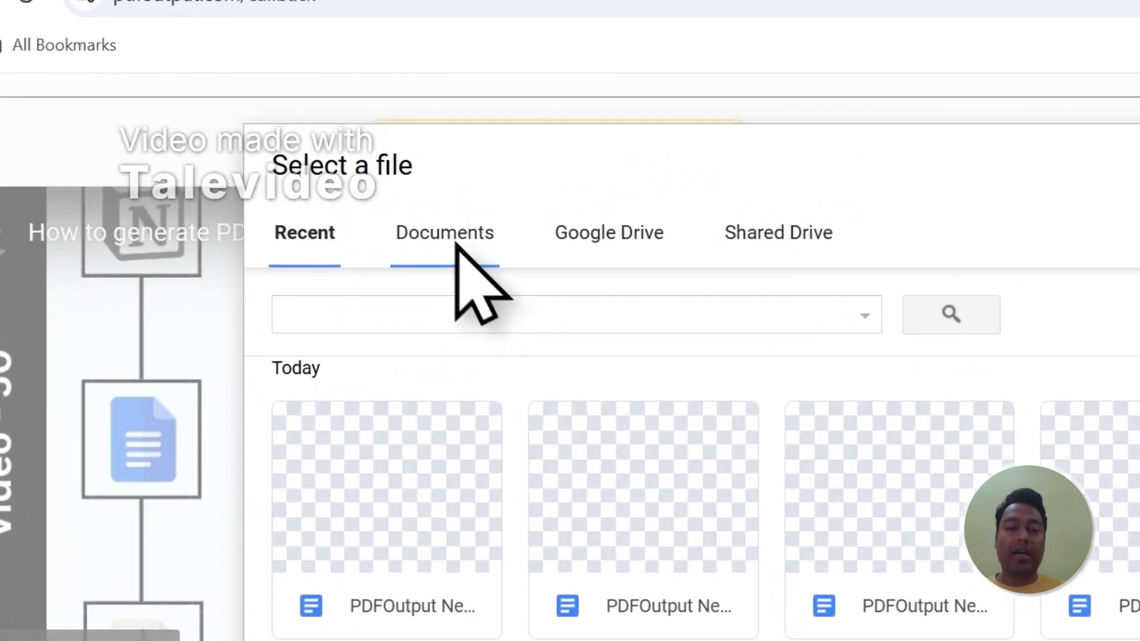
click(455, 244)
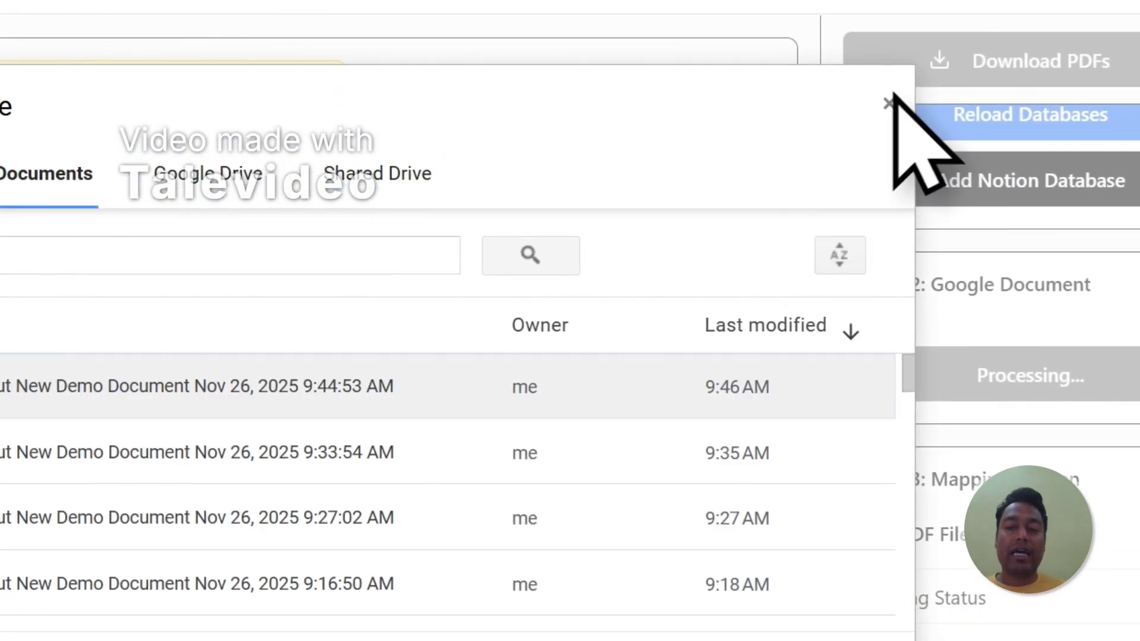
click(893, 104)
Add the recommended demo document as the Google Docs template and delete the introductory text above the Placeholders heading.
click(992, 387)
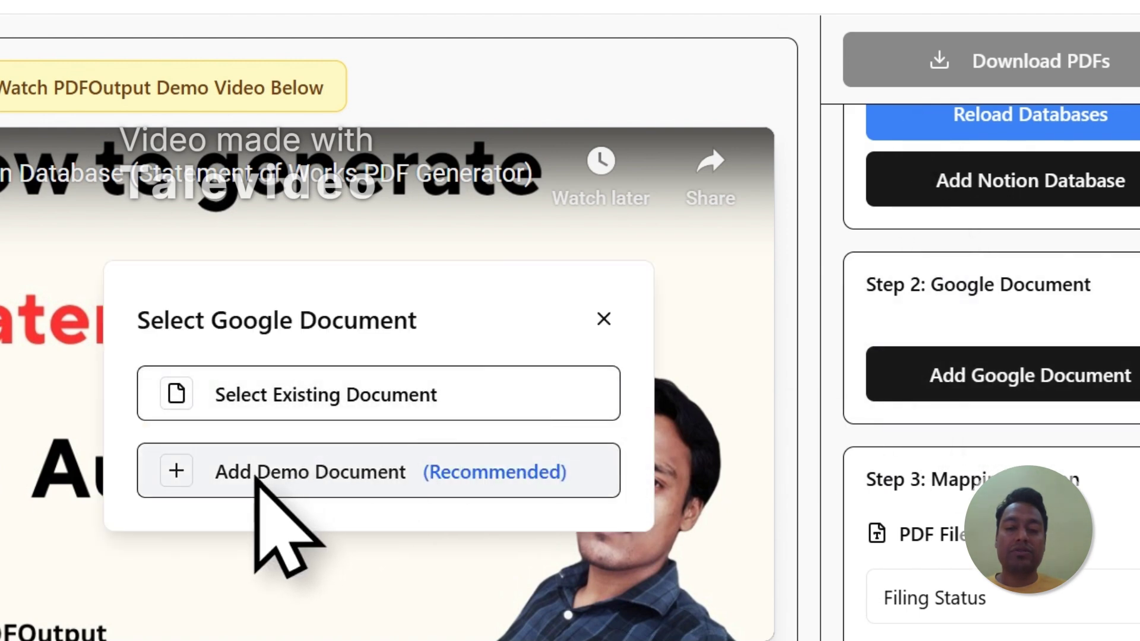
click(257, 481)
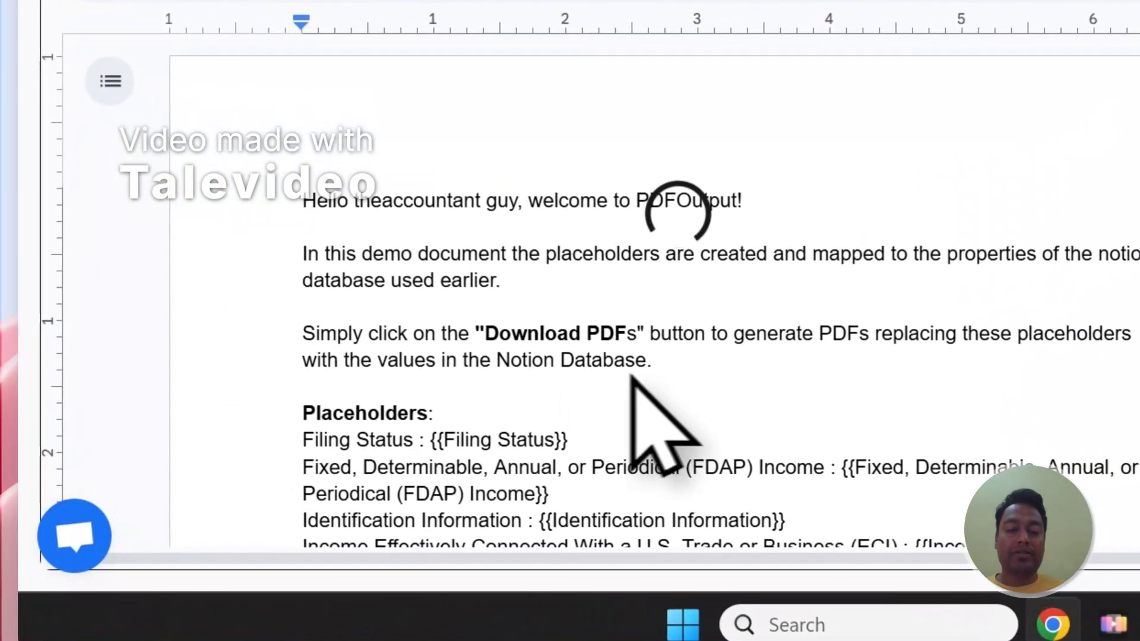
drag(657, 365, 273, 209)
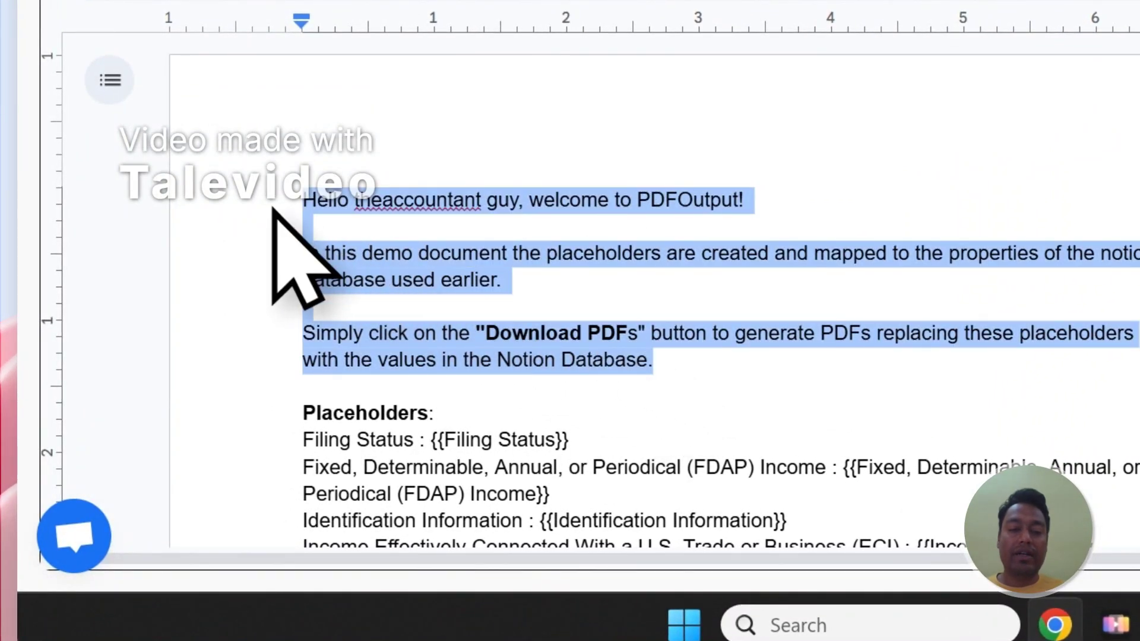
key(BackSpace)
key(BackSpace)
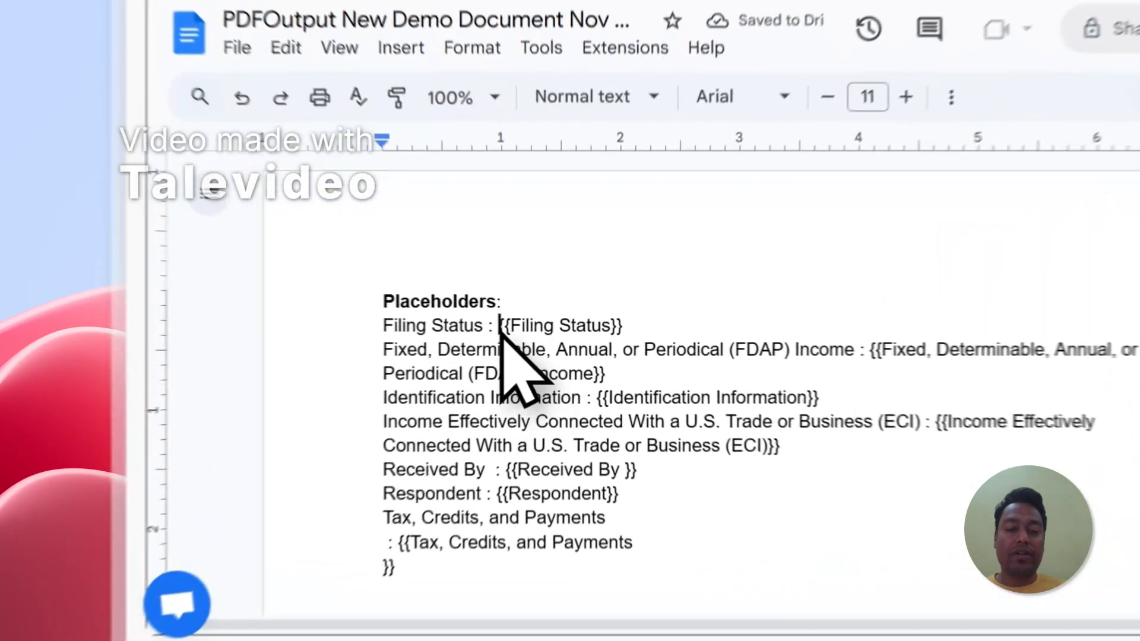
Compare the template's placeholders, such as Filing Status and Identification Information, with the matching property columns in the Notion Form 1040-NR responses.
drag(336, 352, 405, 354)
drag(956, 350, 960, 376)
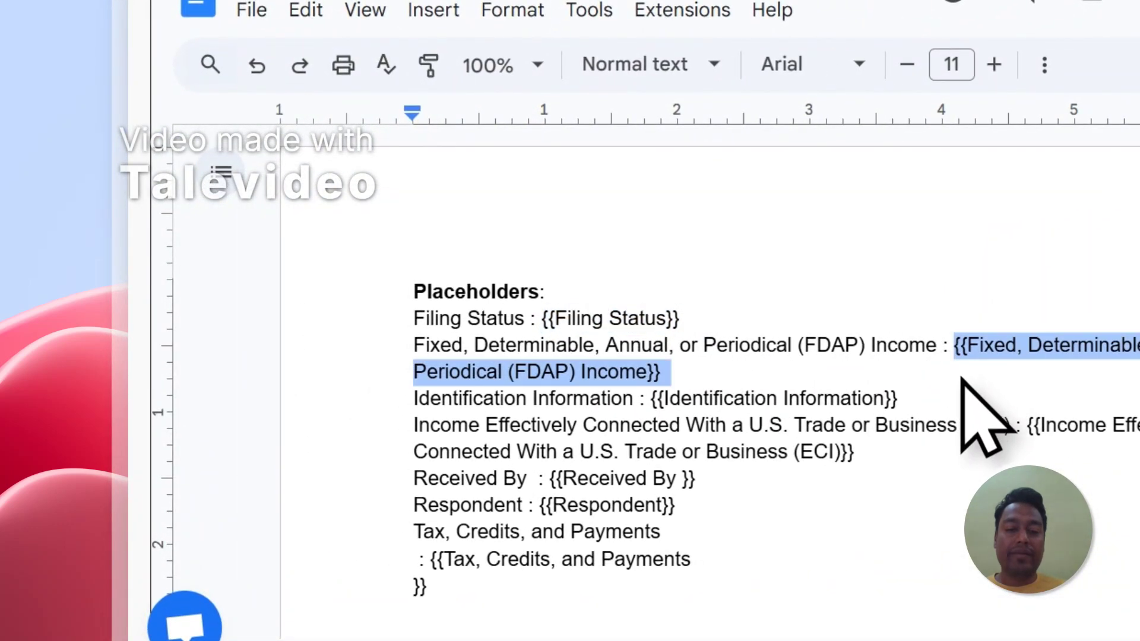
drag(649, 401, 900, 401)
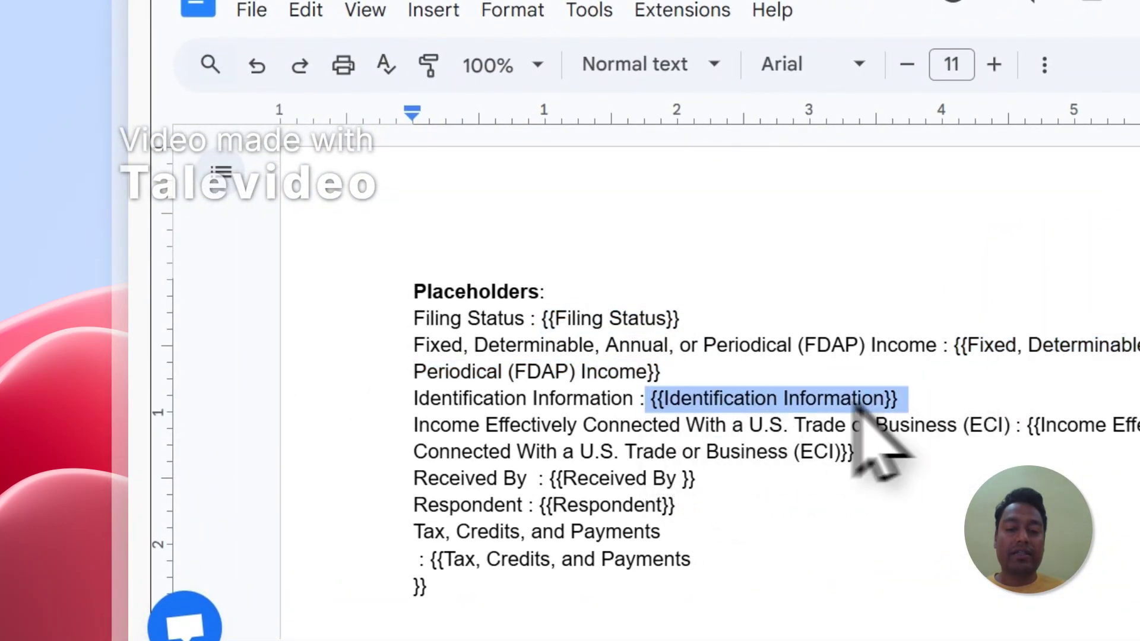
click(544, 93)
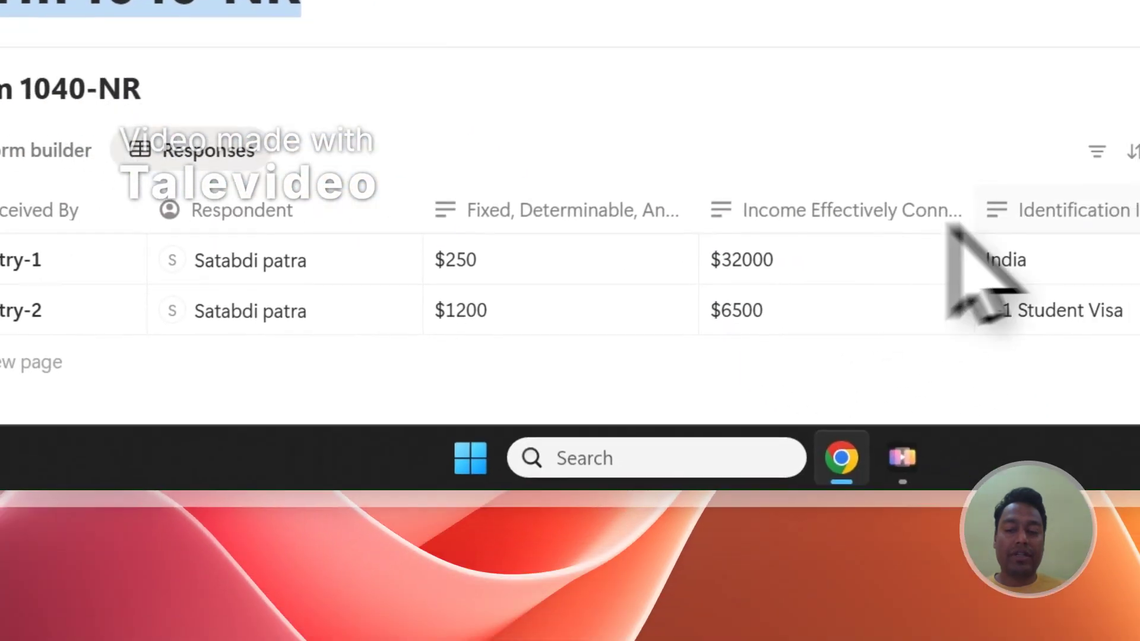
click(505, 80)
click(328, 514)
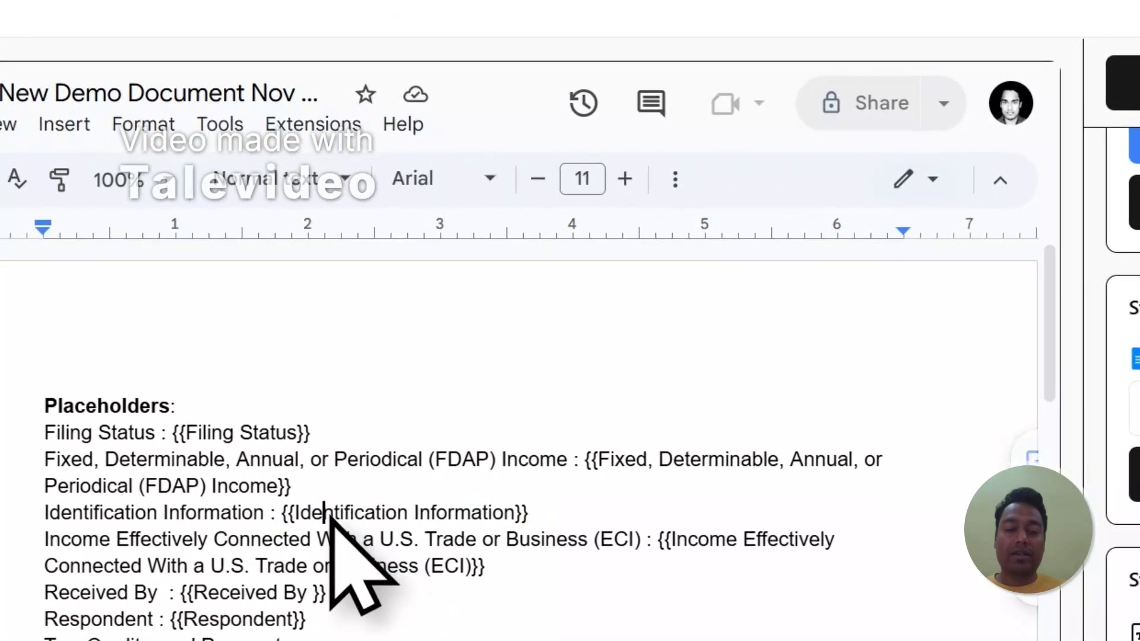
drag(299, 515, 509, 520)
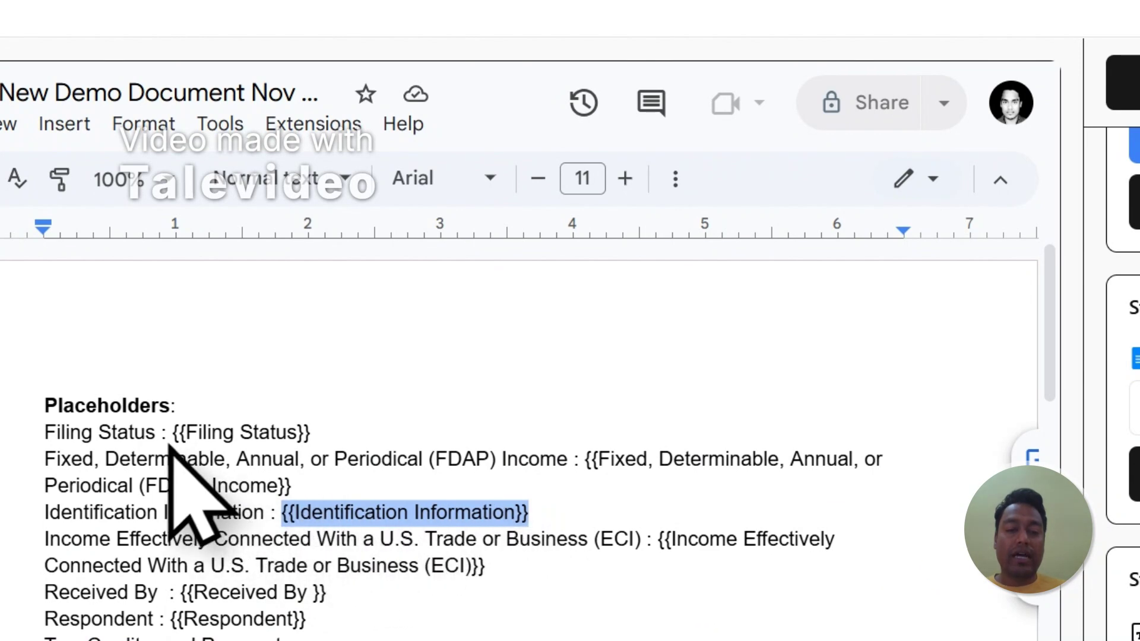
drag(178, 440, 320, 442)
click(481, 127)
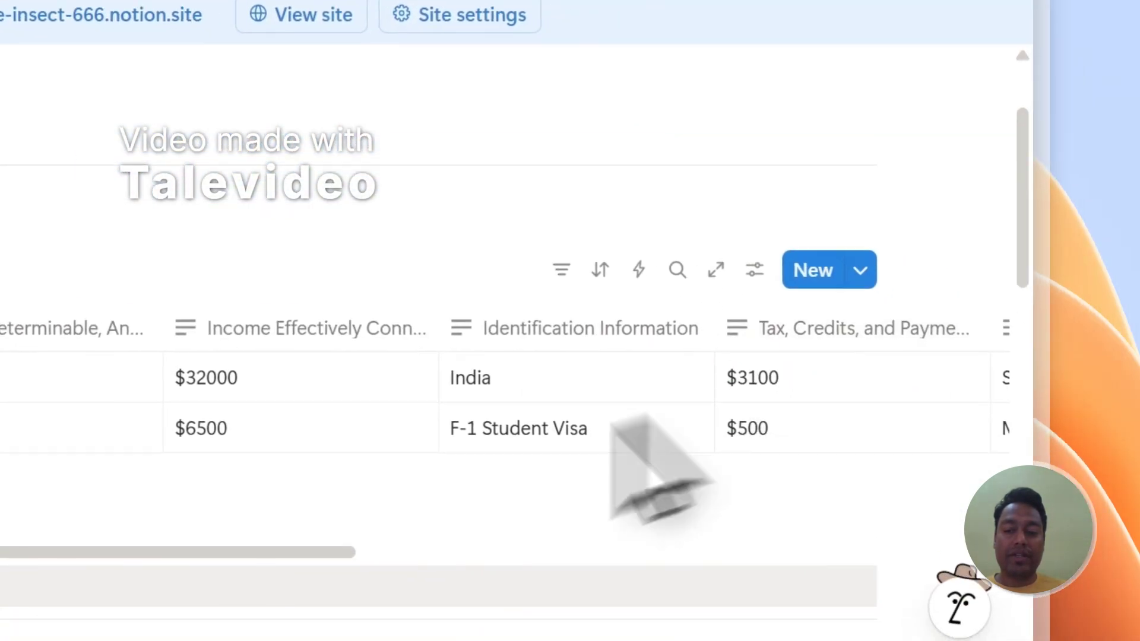
drag(188, 530, 507, 529)
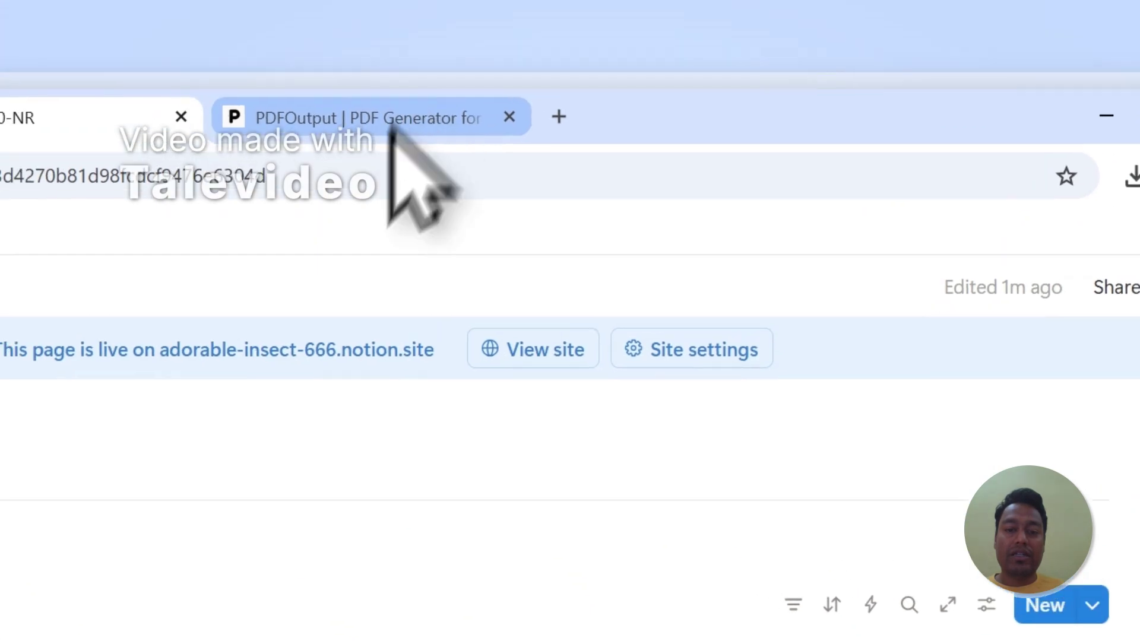
click(389, 106)
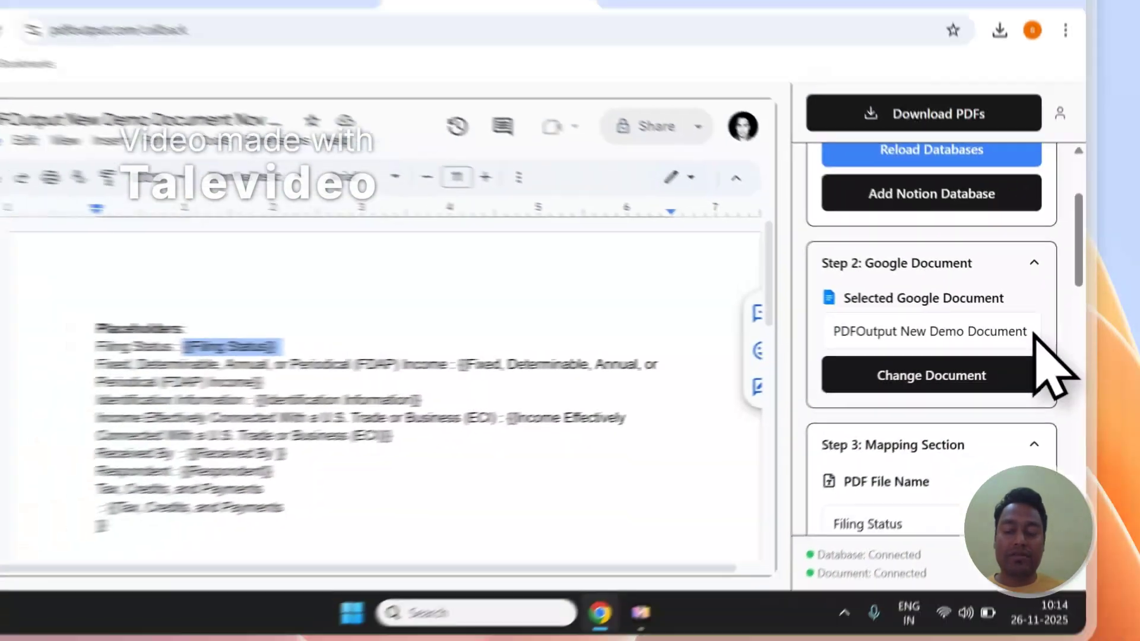
Copy the Identification Information property's placeholder and insert it on a new line below the last placeholder in the document.
scroll(1036, 339, down, 5)
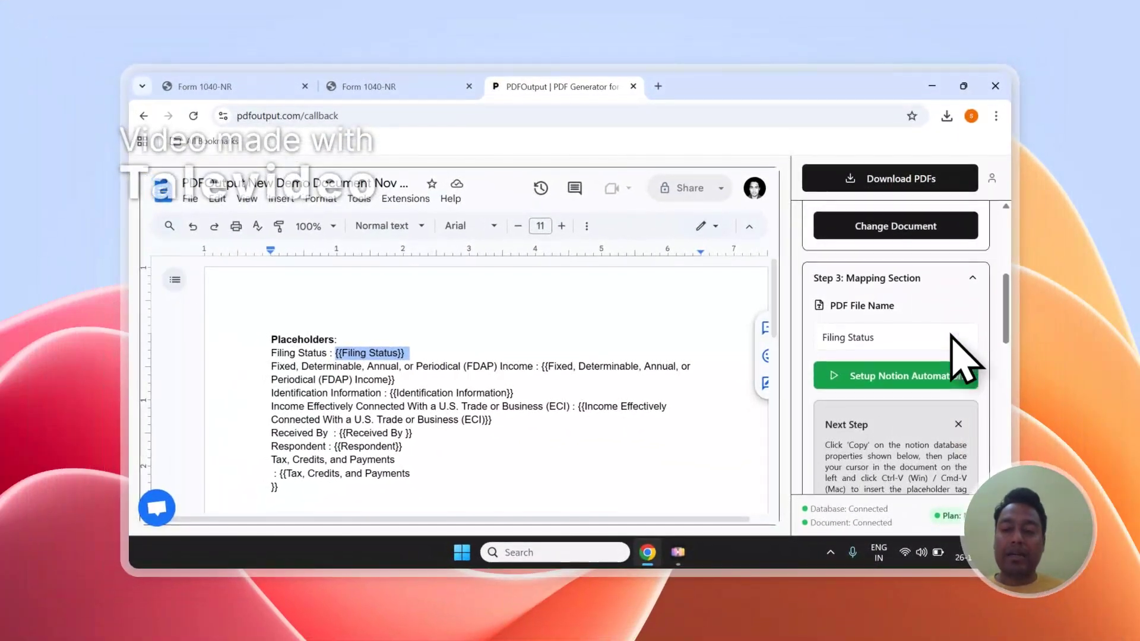
scroll(964, 360, down, 2)
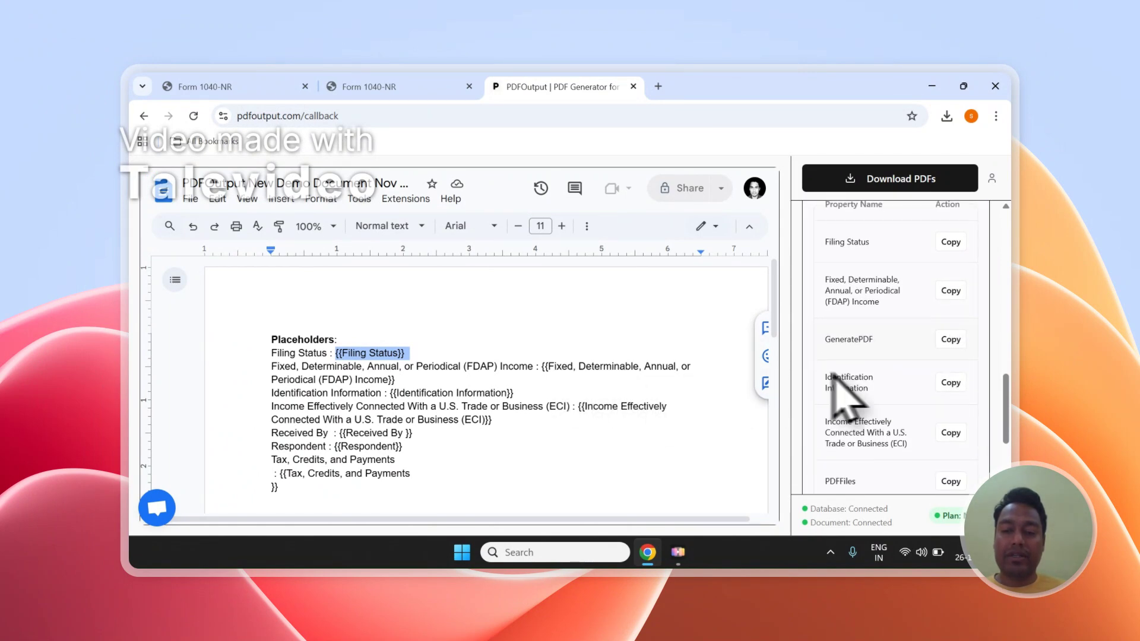
scroll(837, 362, down, 2)
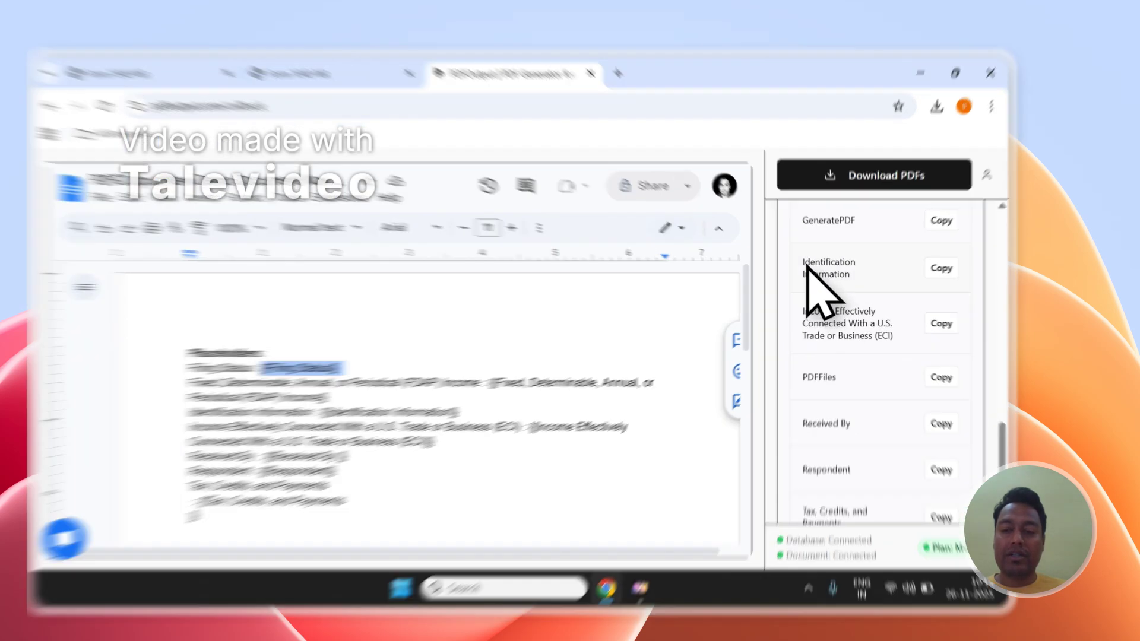
drag(829, 256, 872, 270)
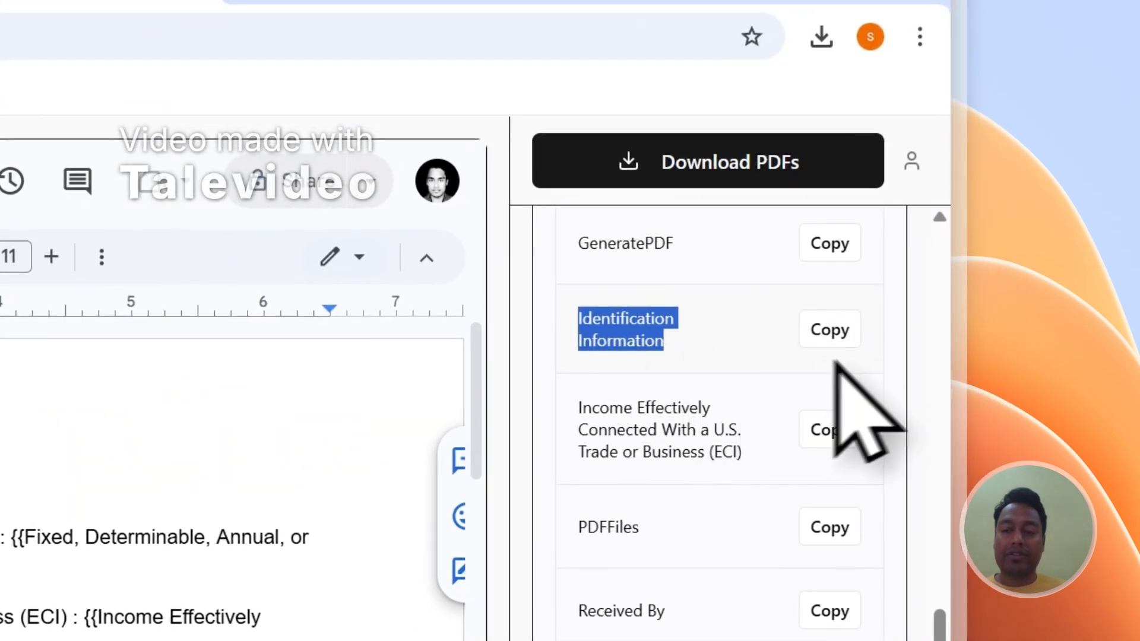
click(849, 341)
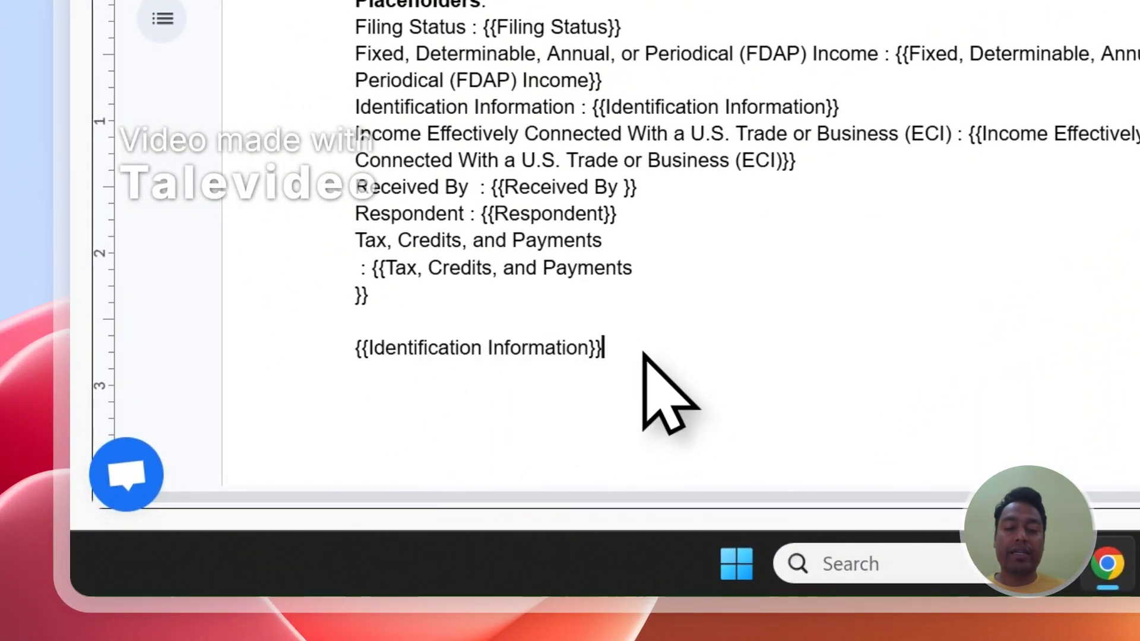
Read the placeholder insertion instructions and delete the extra {{Identification Information}} placeholder at the end of the document.
drag(644, 355, 506, 350)
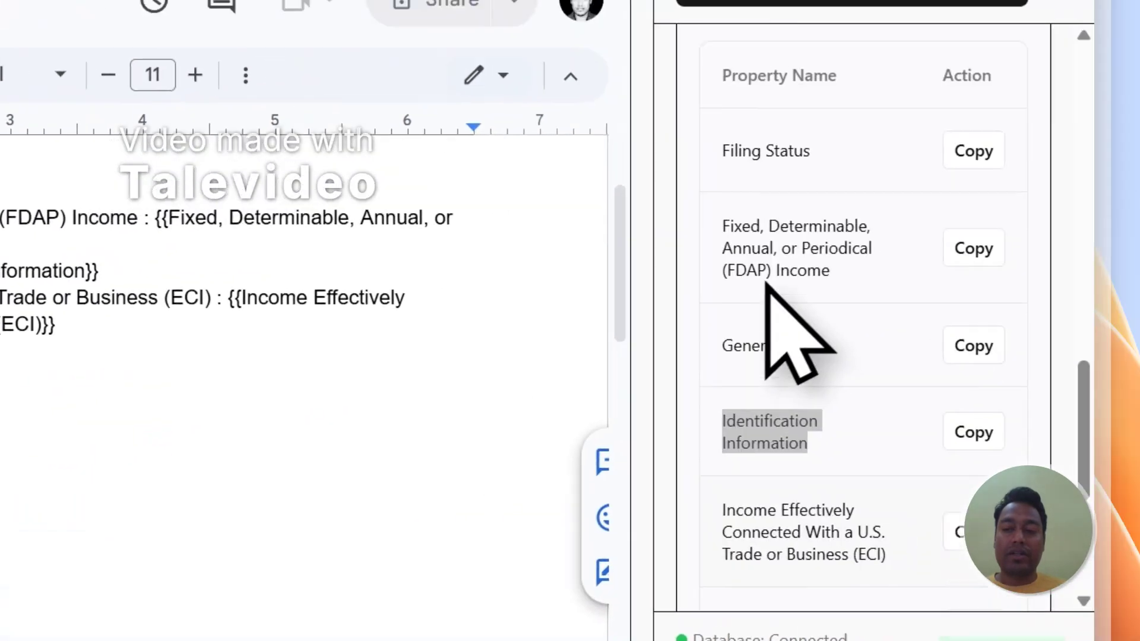
scroll(657, 356, up, 10)
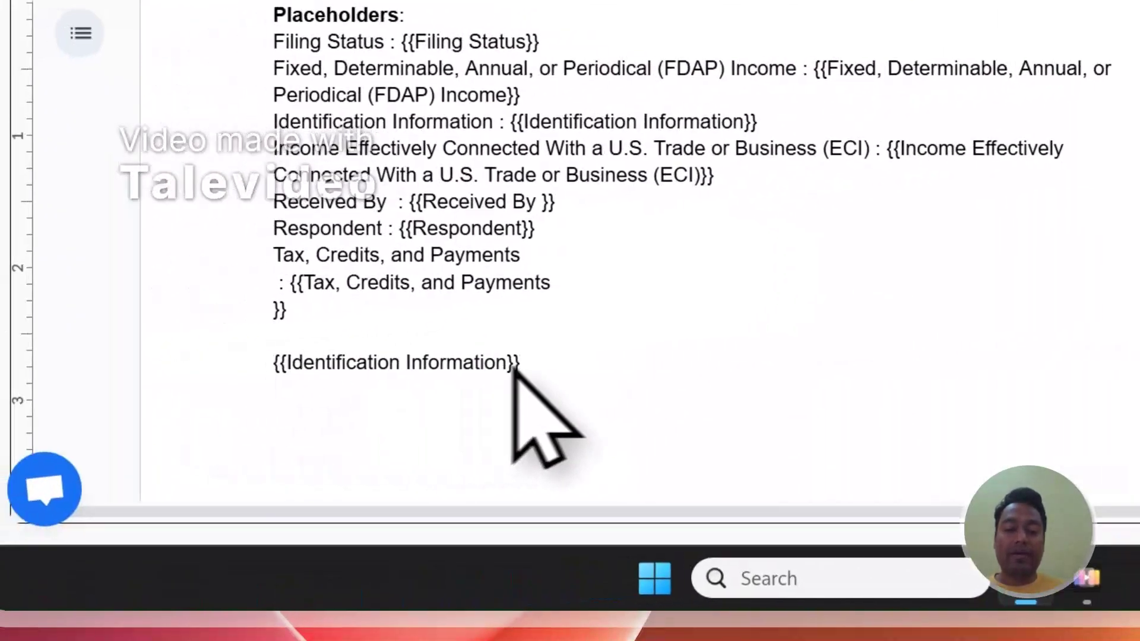
drag(522, 356, 319, 343)
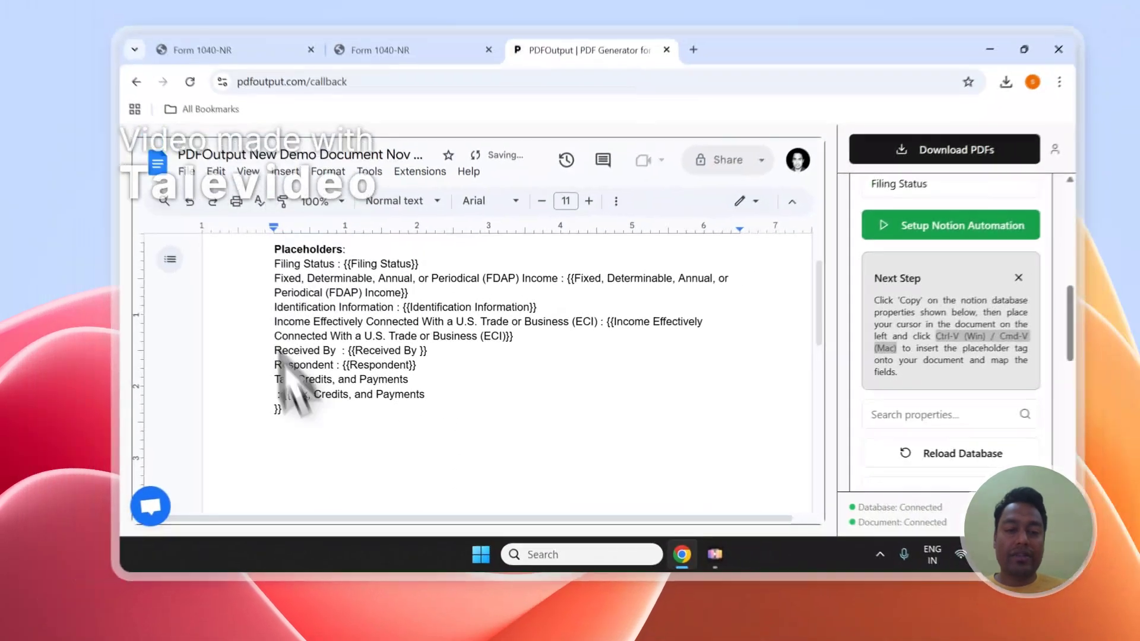
Check the Form 1040-NR response columns in Notion and set the PDF file name to the Received By property.
scroll(962, 386, up, 10)
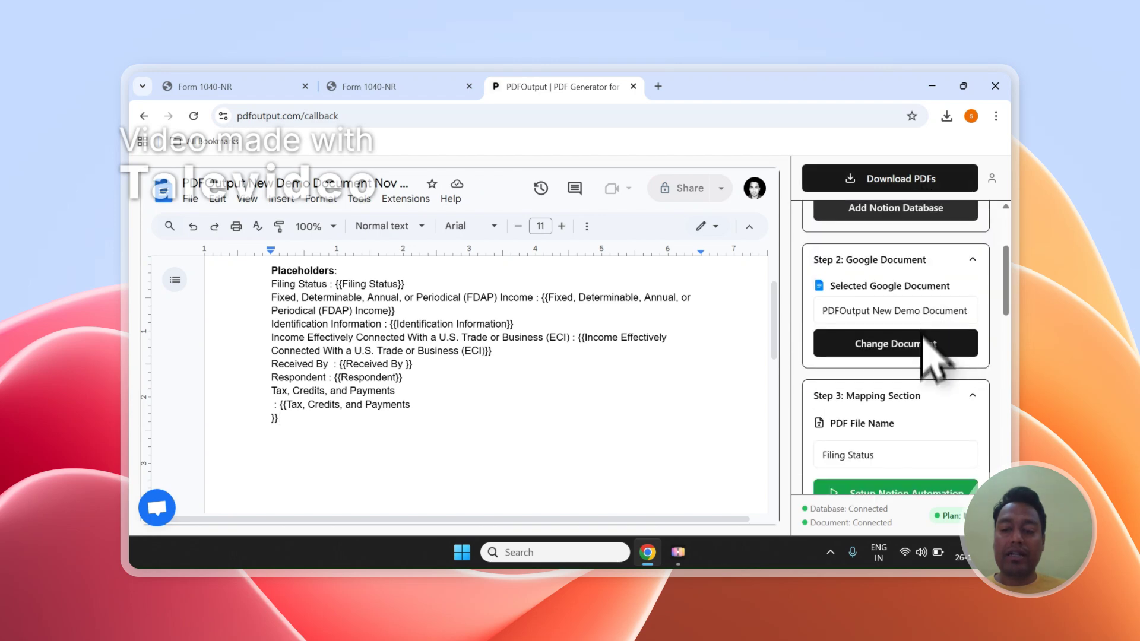
scroll(921, 338, down, 3)
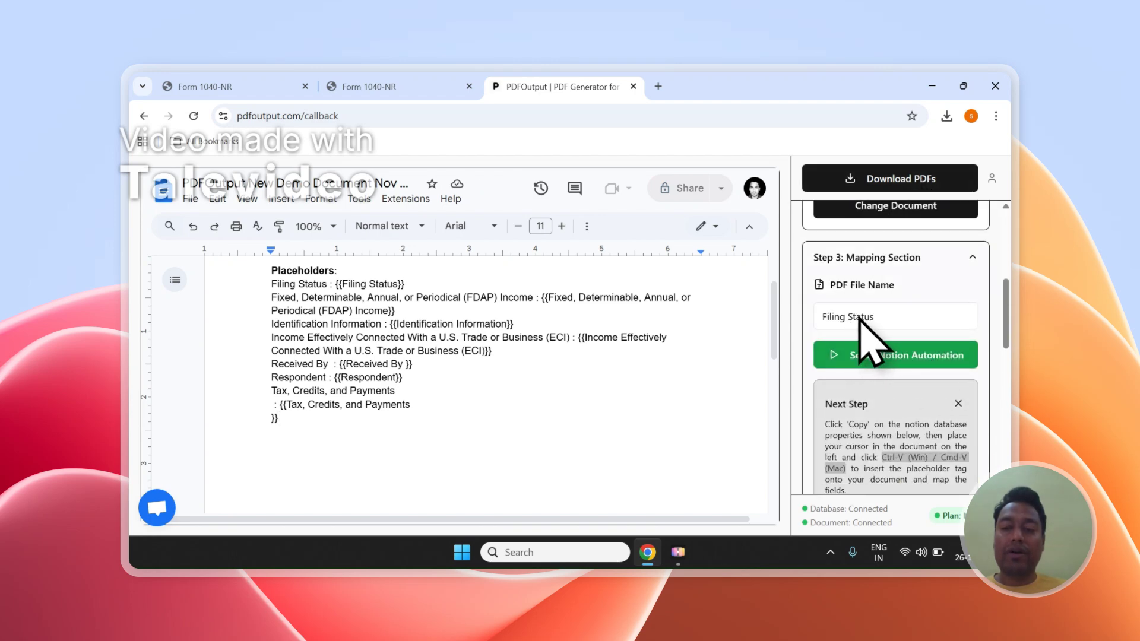
click(439, 89)
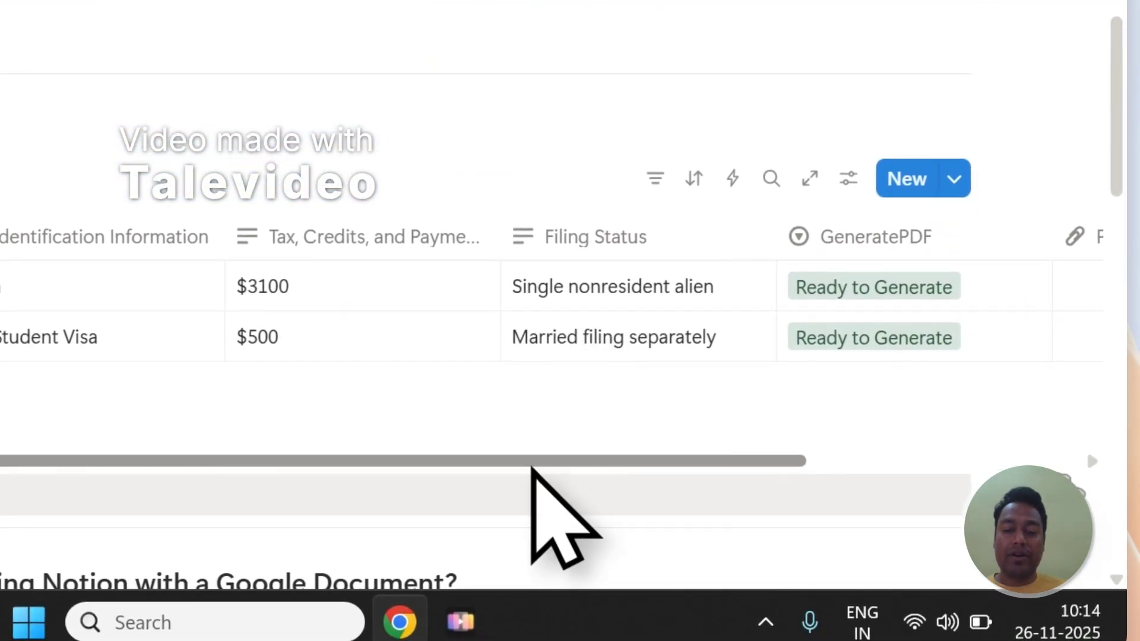
drag(533, 465, 71, 468)
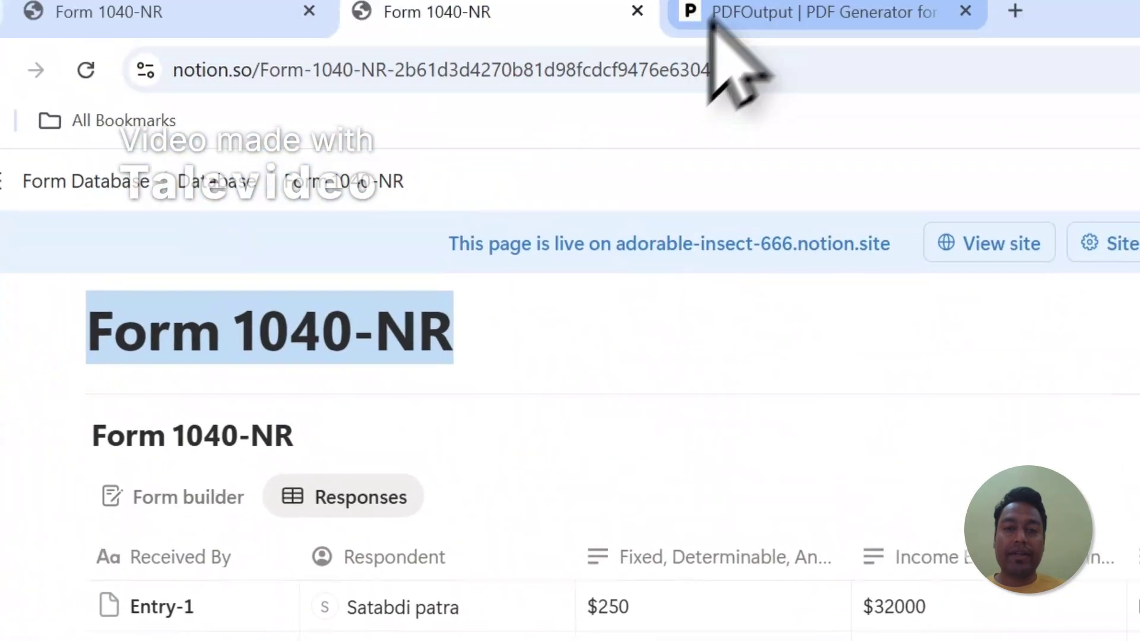
click(708, 21)
click(843, 467)
scroll(826, 439, down, 3)
click(720, 299)
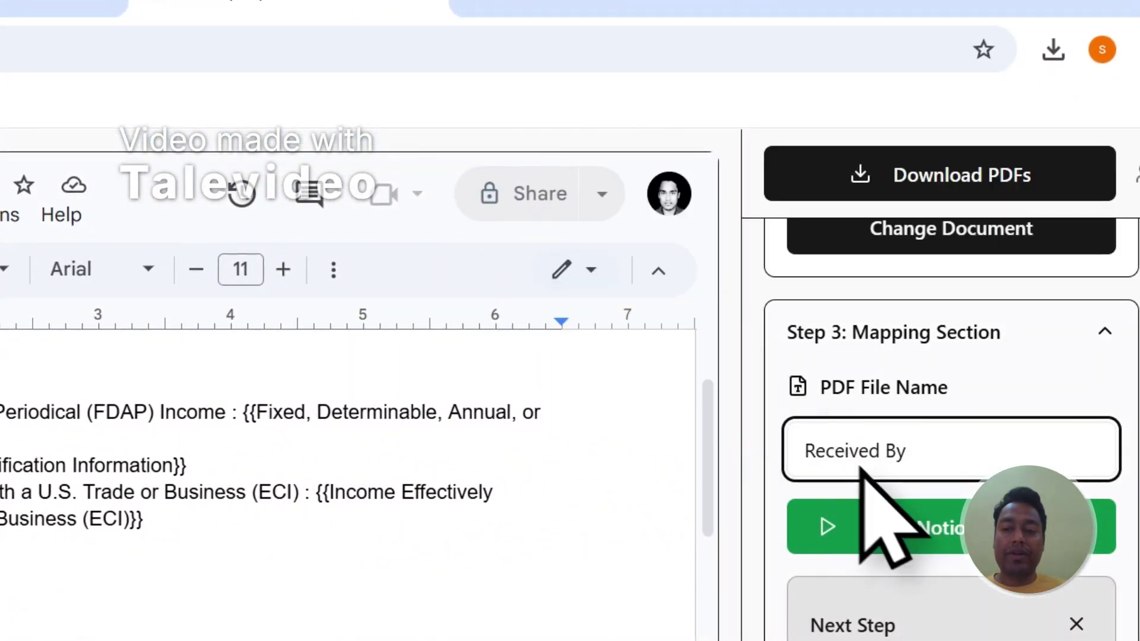
Generate the PDFs for the Form 1040-NR responses and check their GeneratePDF status in Notion.
click(914, 179)
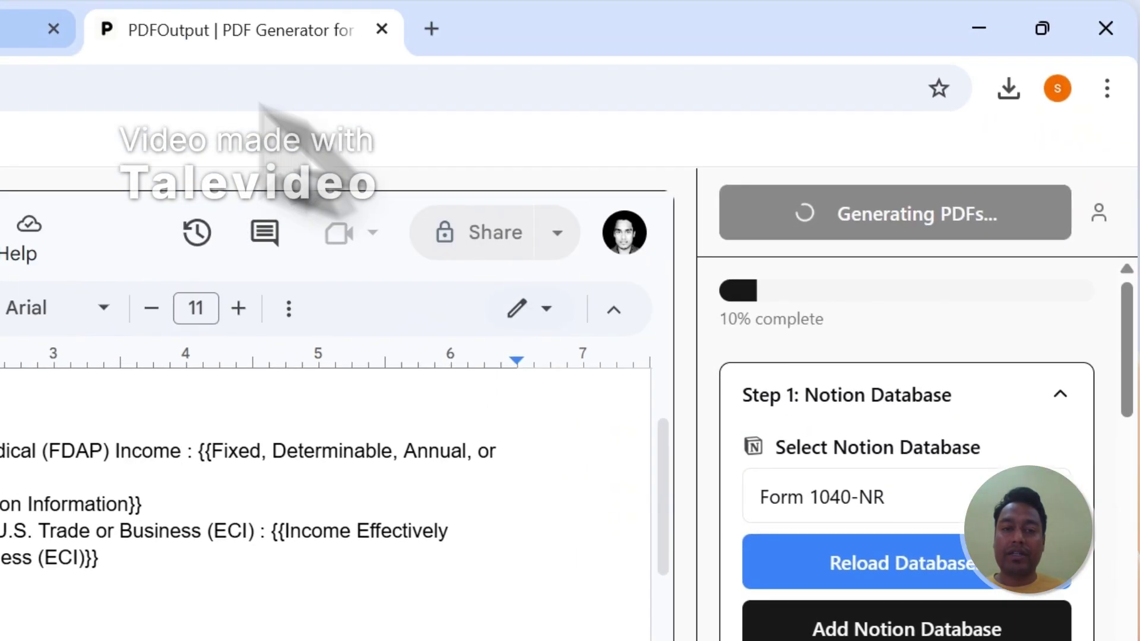
click(30, 29)
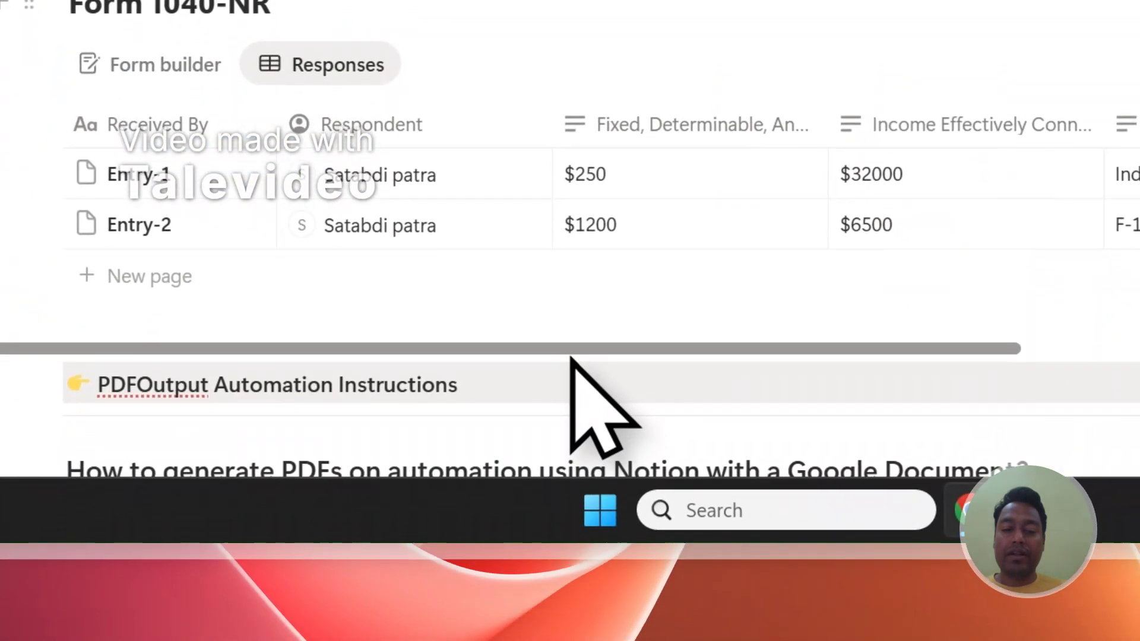
drag(570, 368, 903, 297)
click(1115, 3)
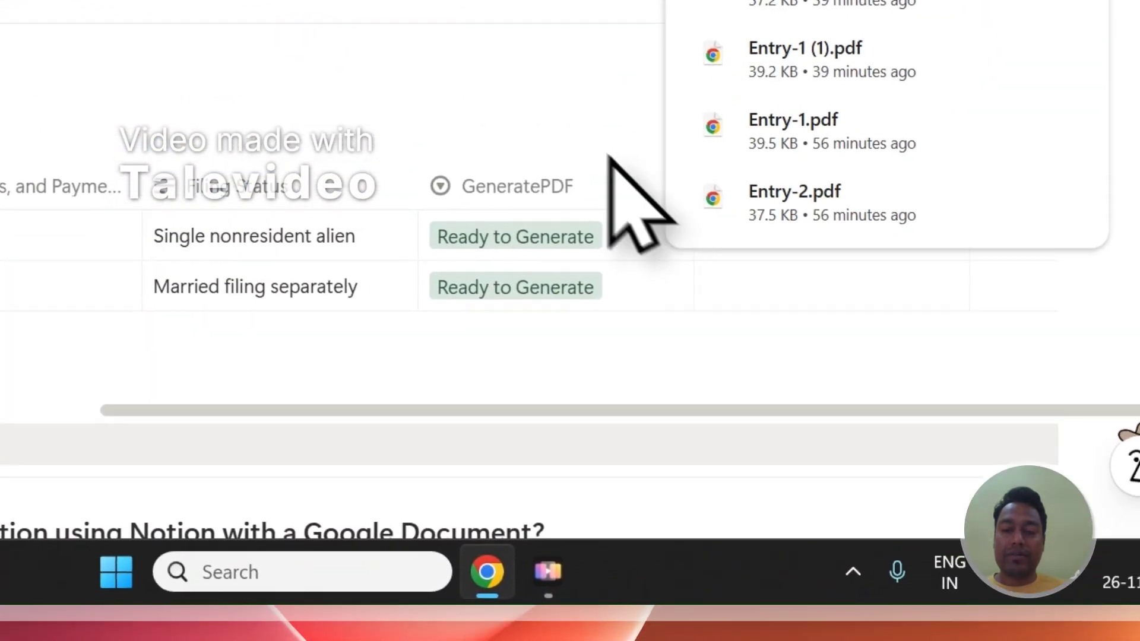
click(608, 157)
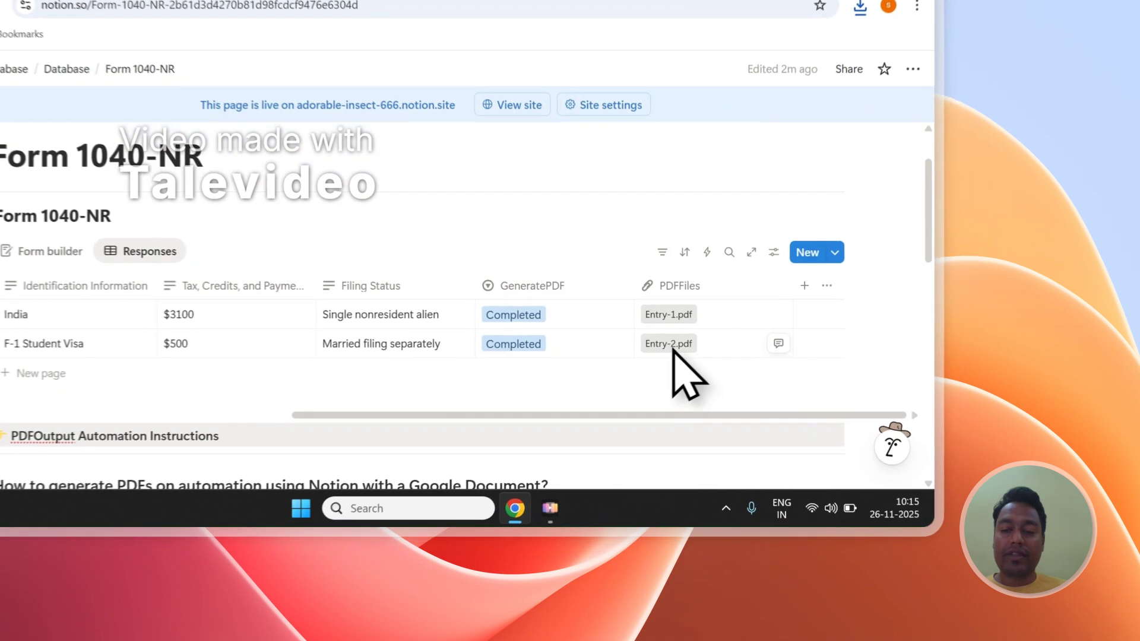
Open Entry-2.pdf from the PDFFiles column, review its filled-in placeholder lines and return to the Notion responses.
click(781, 409)
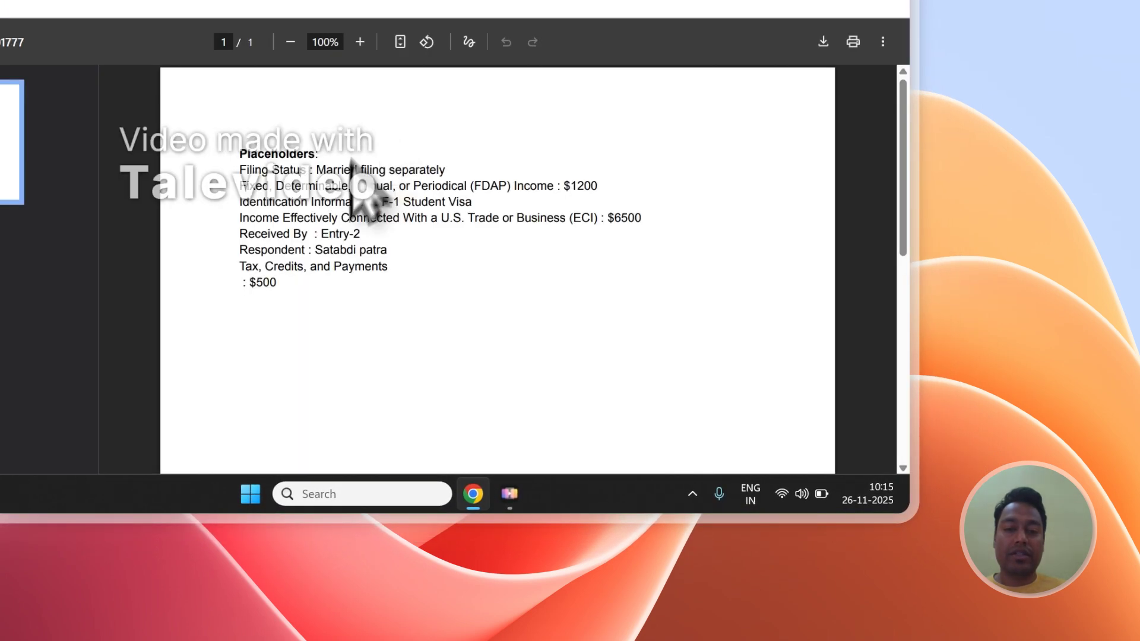
drag(281, 283, 263, 212)
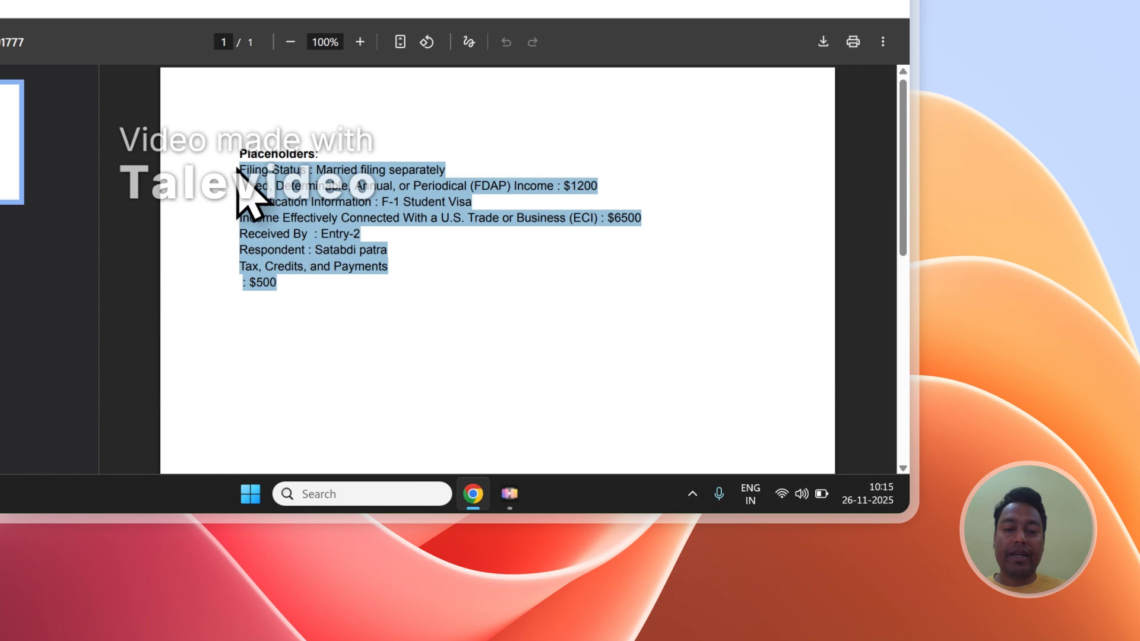
click(318, 200)
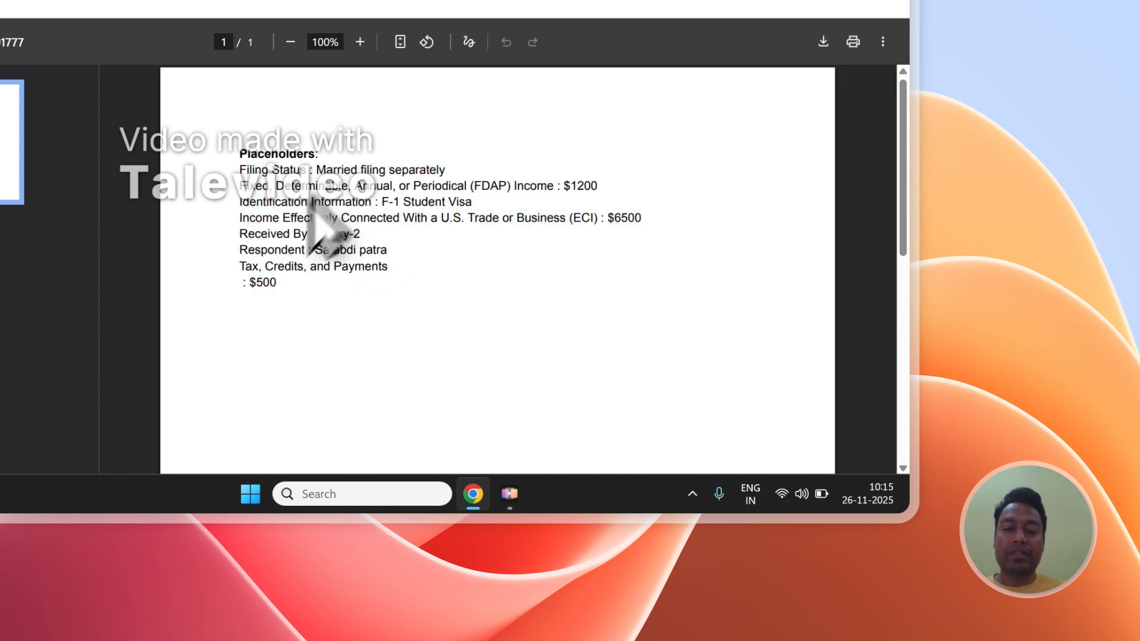
click(387, 107)
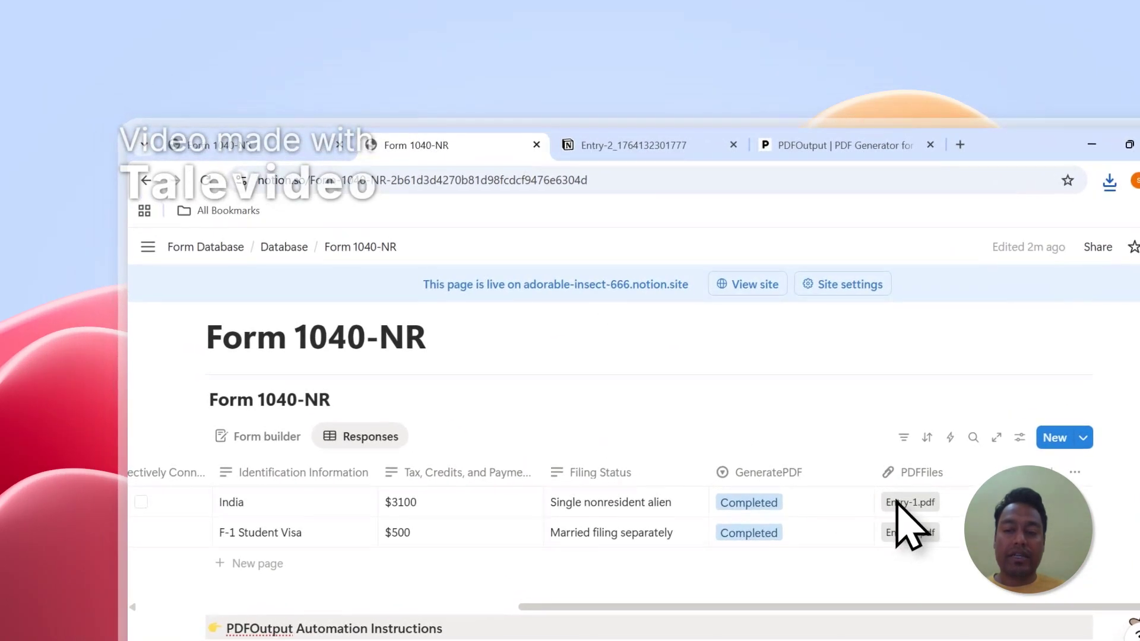
Open Entry-1.pdf from the PDFFiles column, compare its filled-in fields with Entry-2.pdf and return to the Notion responses.
click(895, 501)
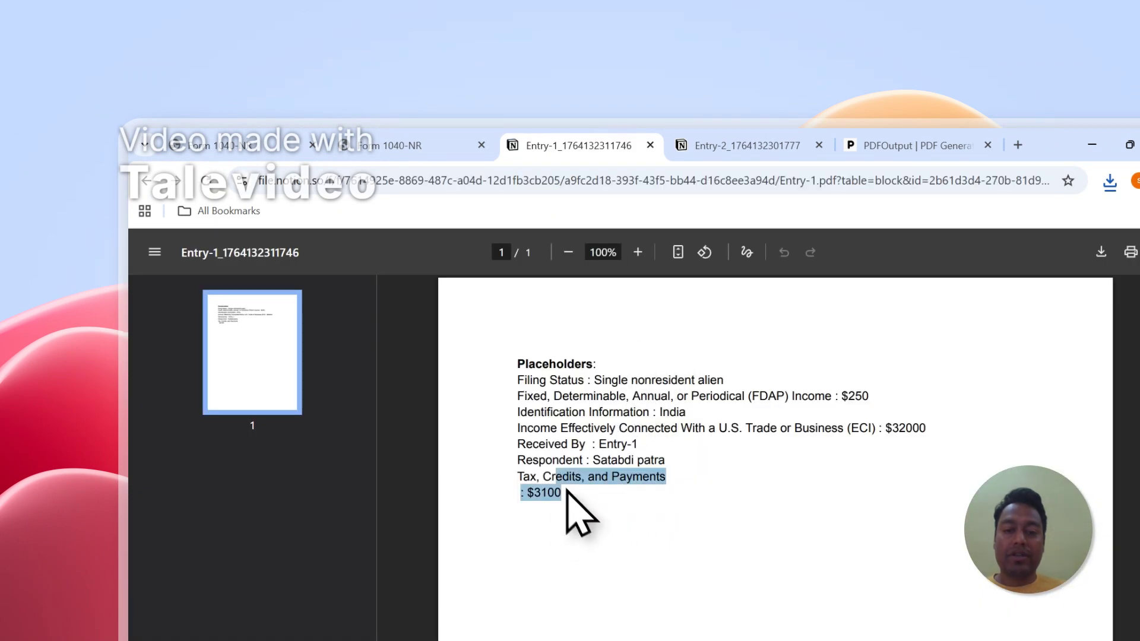
drag(569, 492, 522, 393)
click(562, 409)
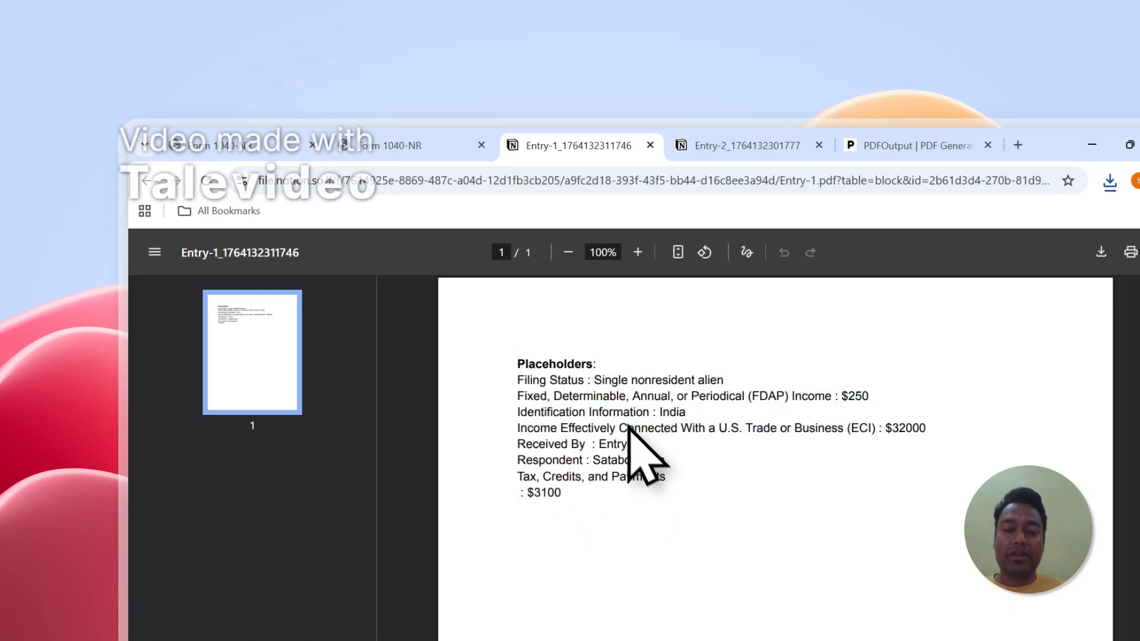
click(710, 142)
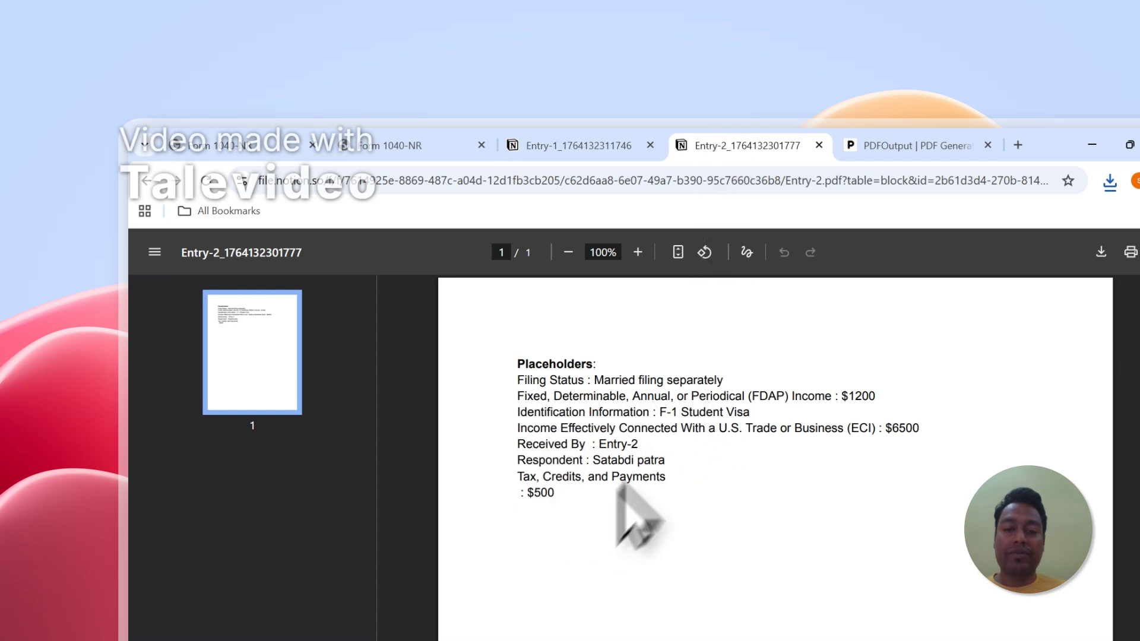
click(594, 146)
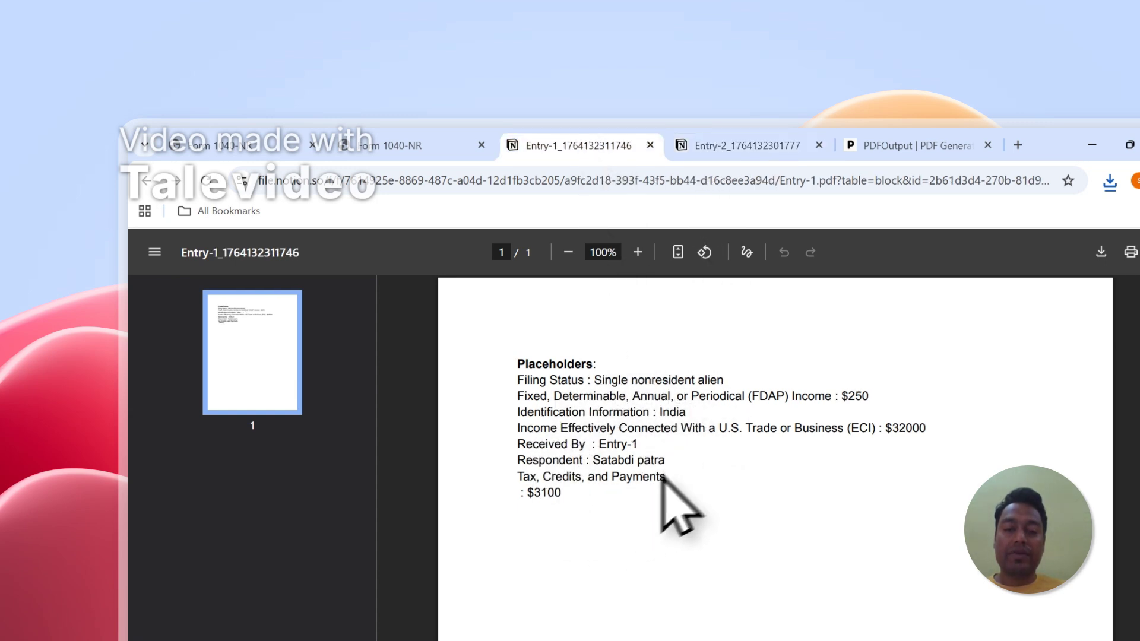
click(742, 149)
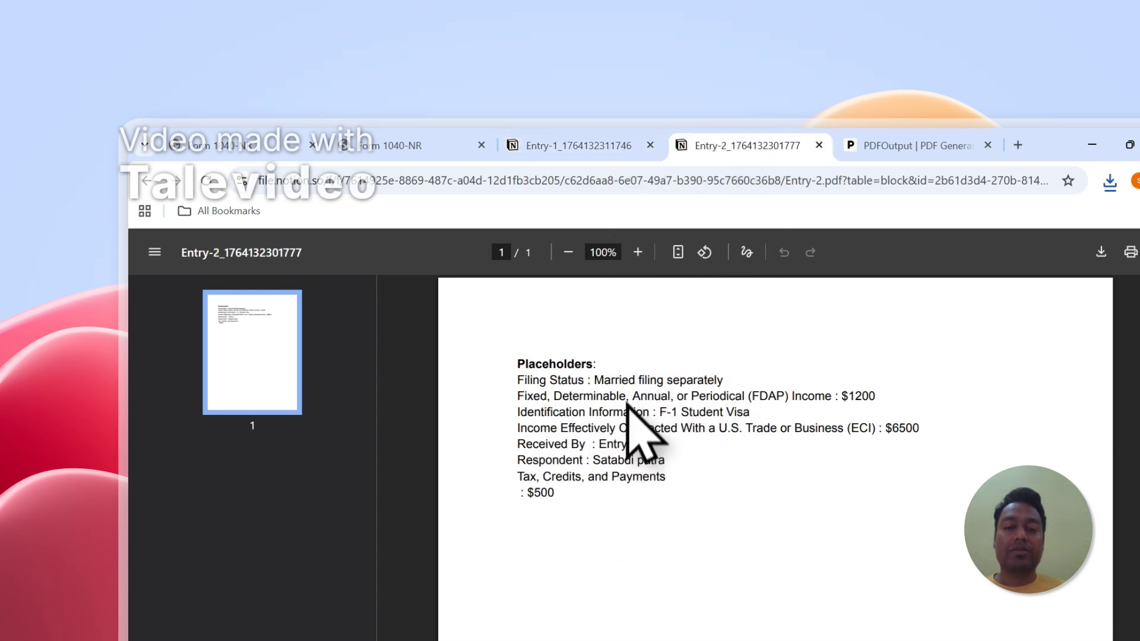
click(461, 142)
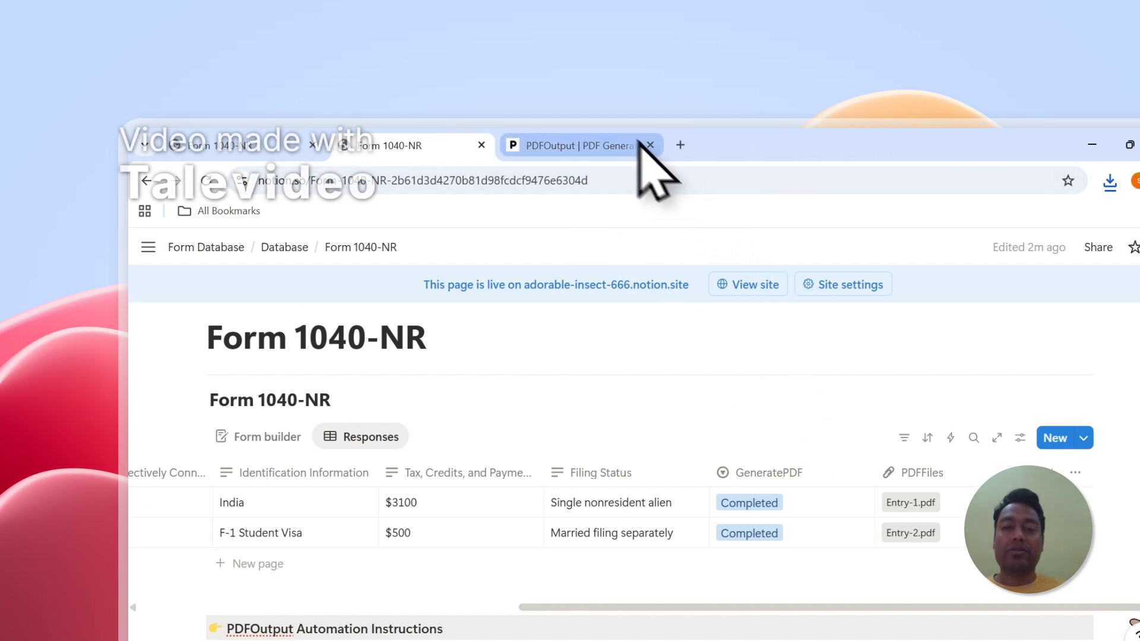
Switch to PDFOutput and set up the Notion automation in the Mapping Section.
click(600, 146)
scroll(998, 309, down, 5)
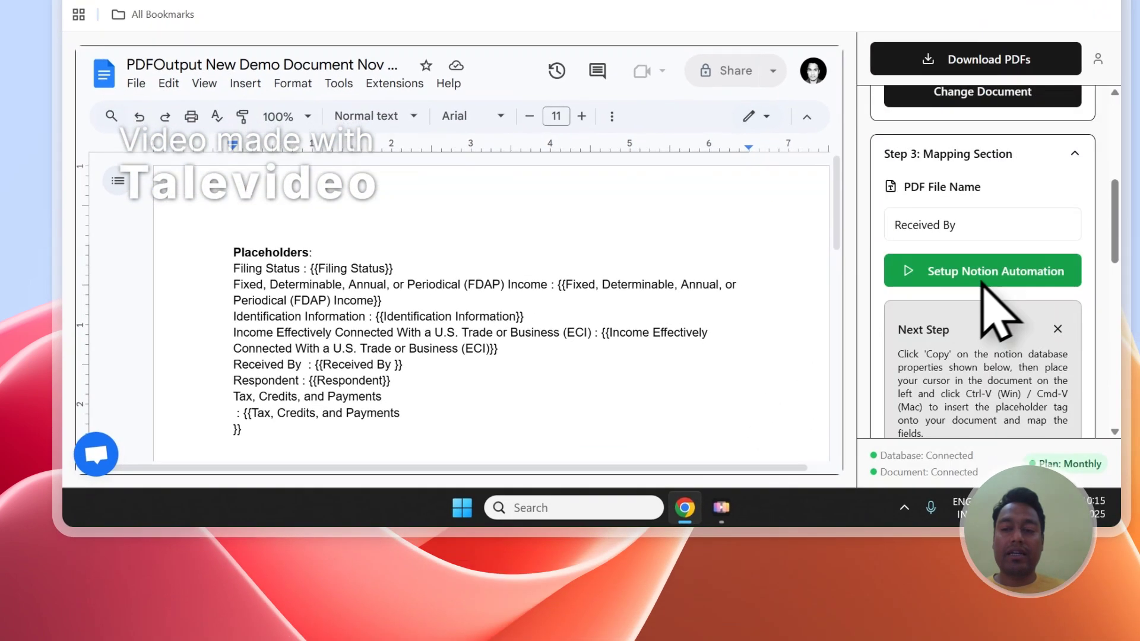
scroll(1009, 290, up, 3)
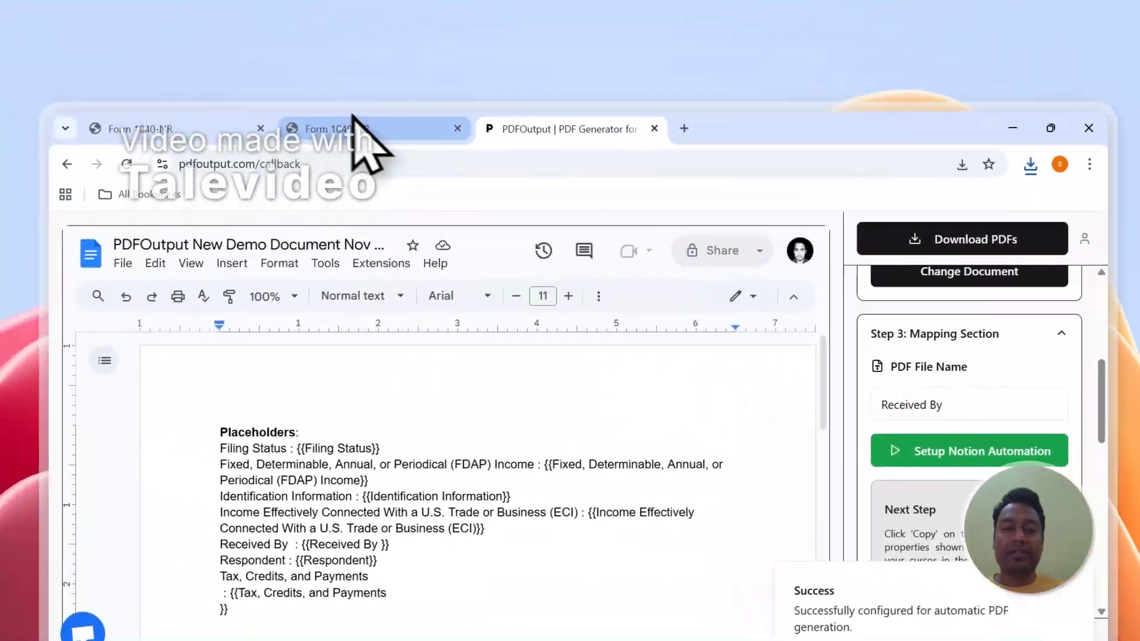
Check the Form 1040-NR submission form, and add a blank response row in Notion with GeneratePDF set to Ready to Generate.
click(140, 67)
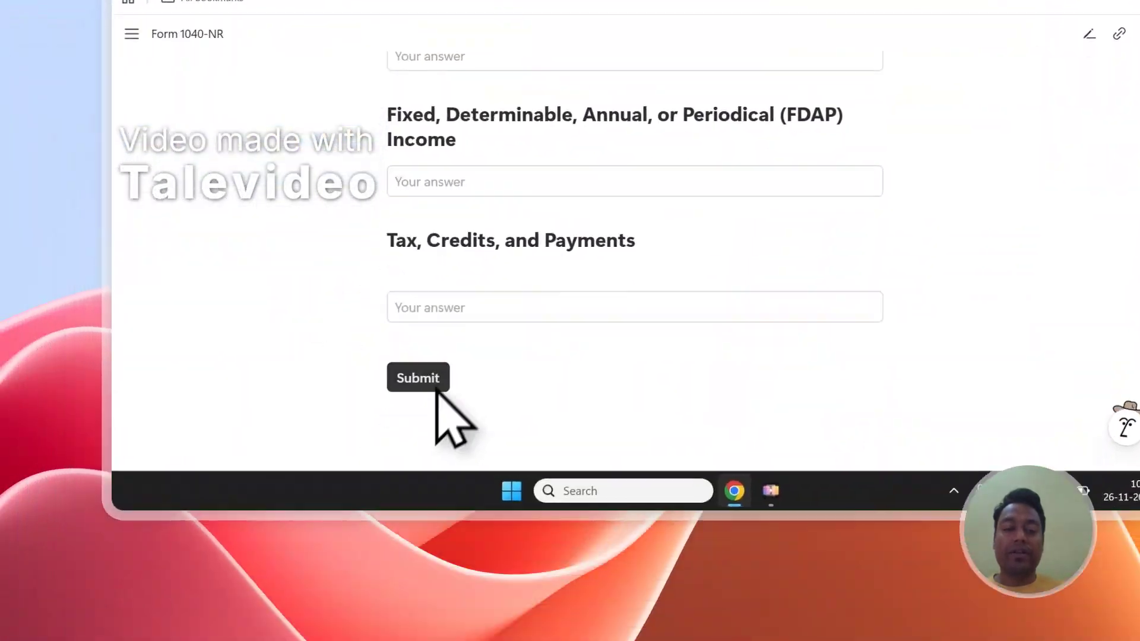
click(445, 63)
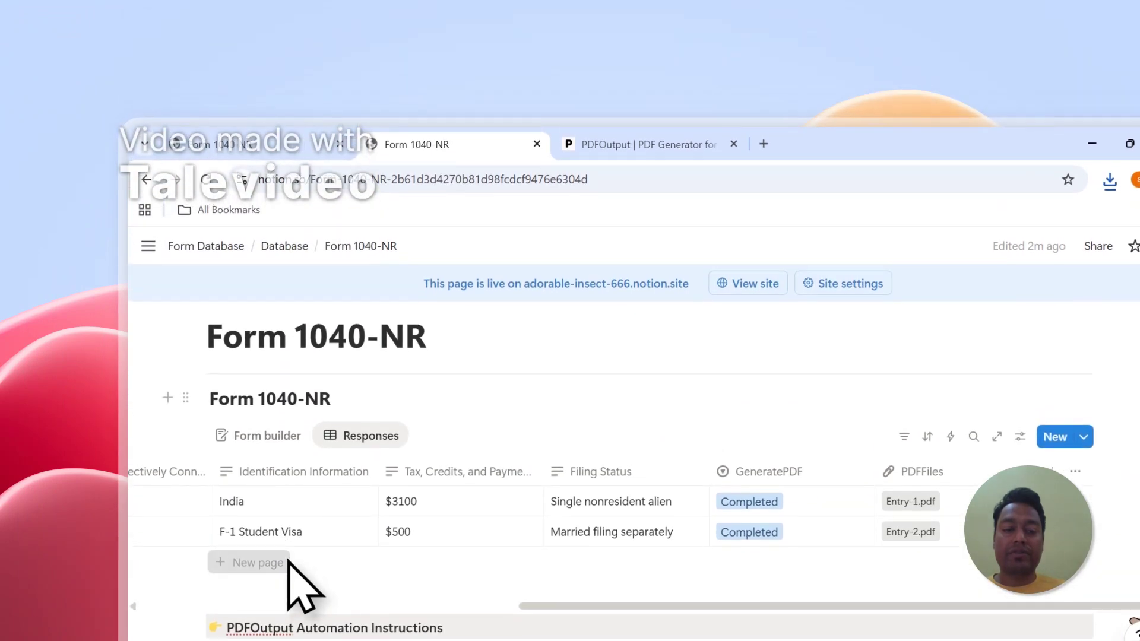
click(279, 562)
click(839, 562)
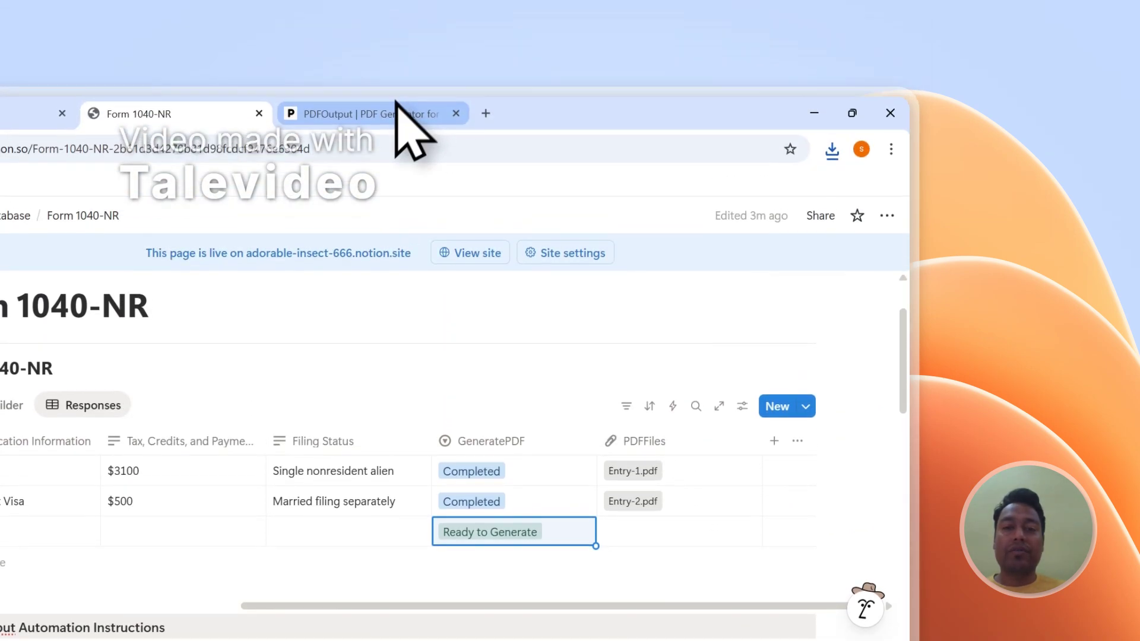
Check the selected database and document in PDFOutput, and add another blank row to the Notion Form 1040-NR responses.
click(402, 107)
scroll(864, 458, up, 3)
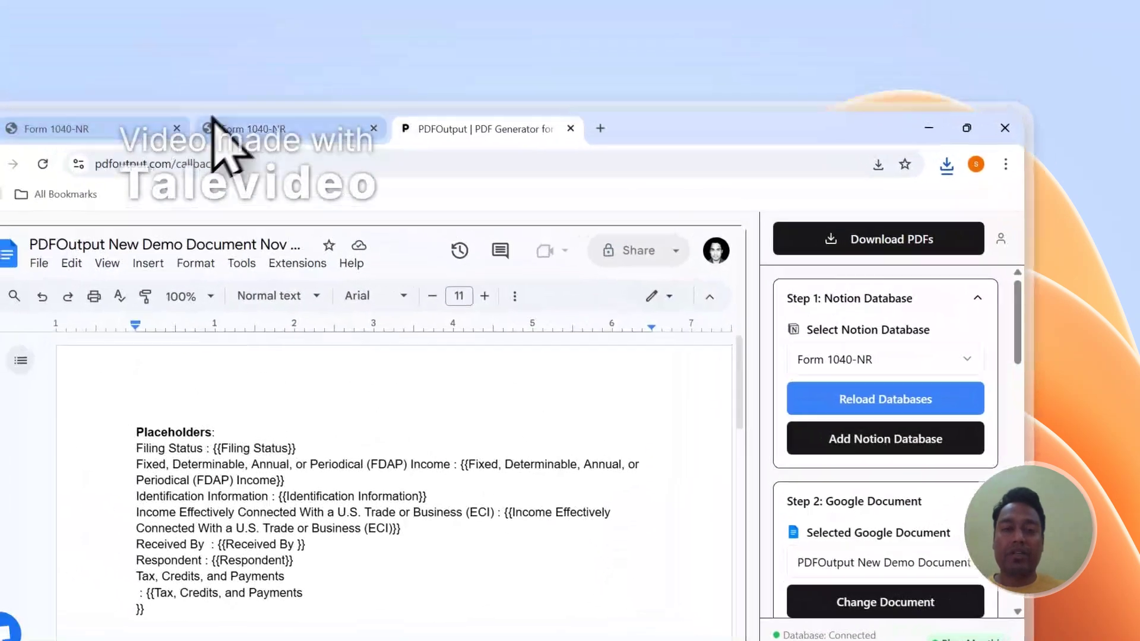
click(148, 138)
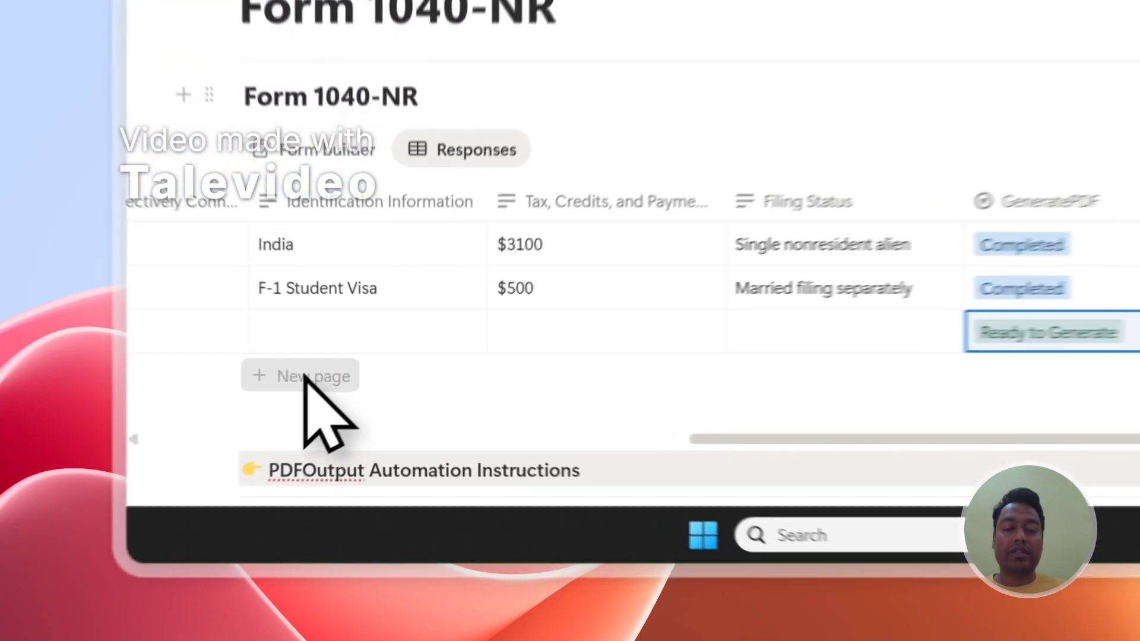
click(230, 461)
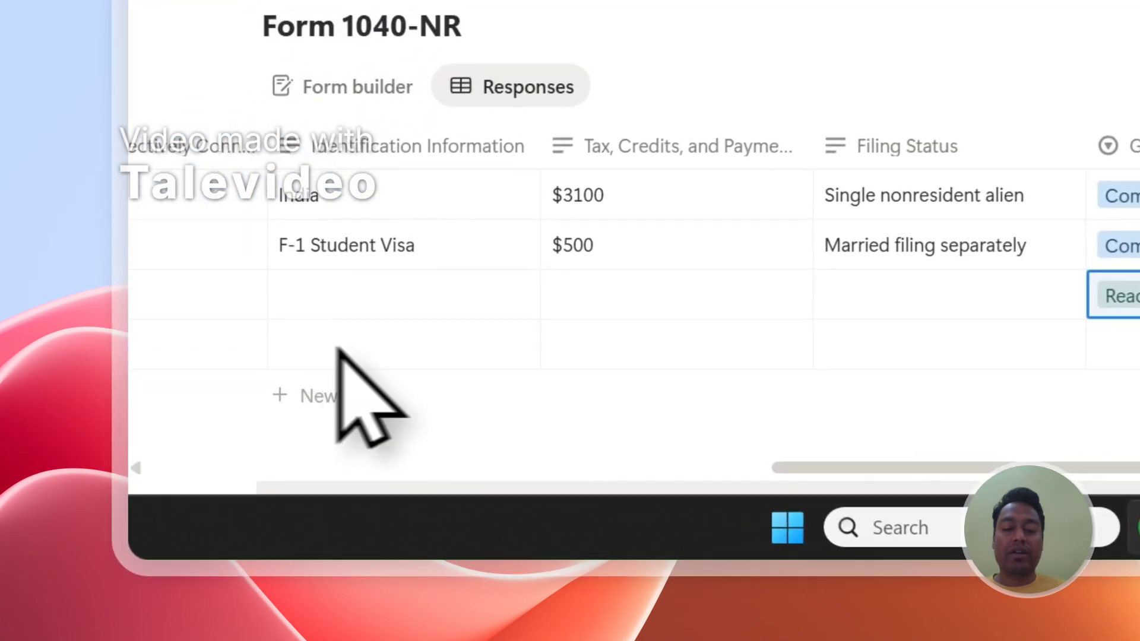
click(701, 462)
click(638, 162)
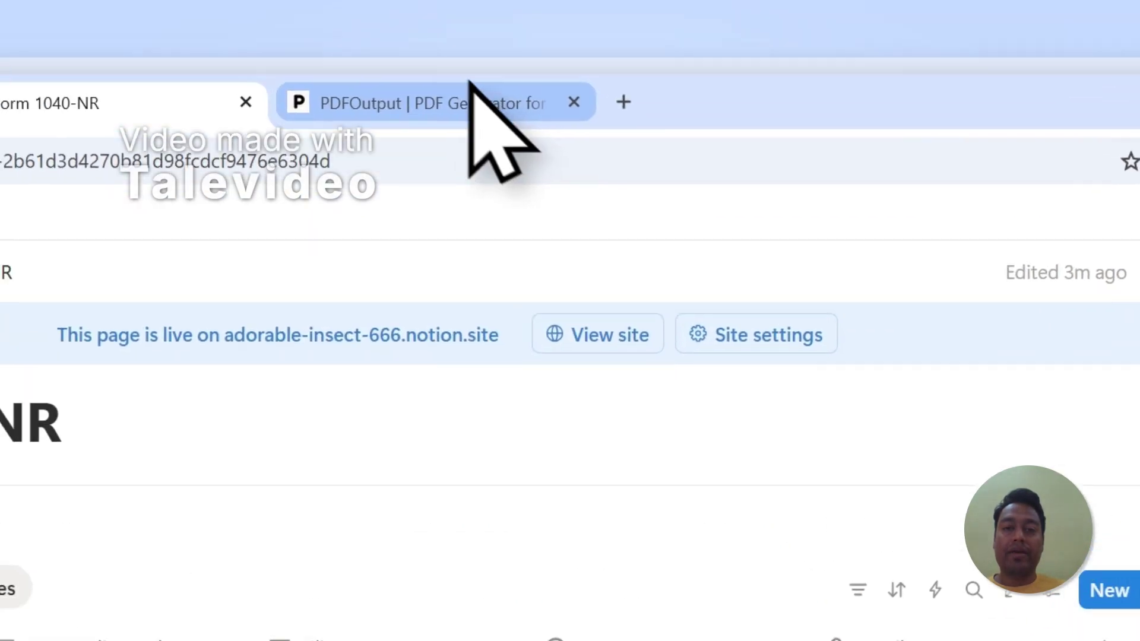
Switch to PDFOutput, view the support chat and close it again.
click(472, 86)
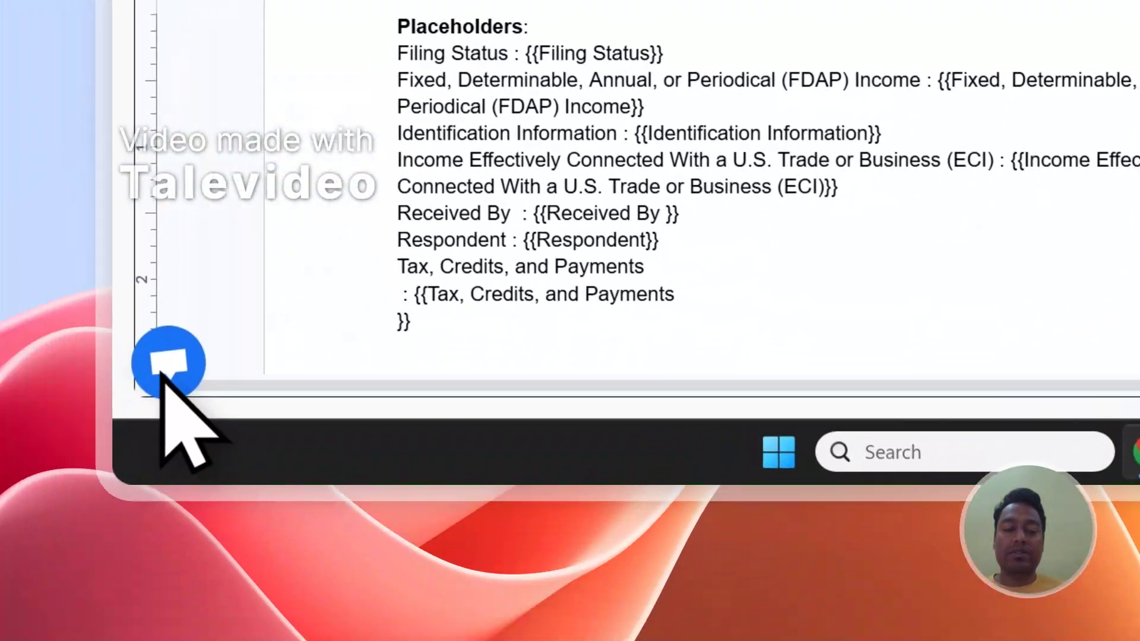
click(166, 365)
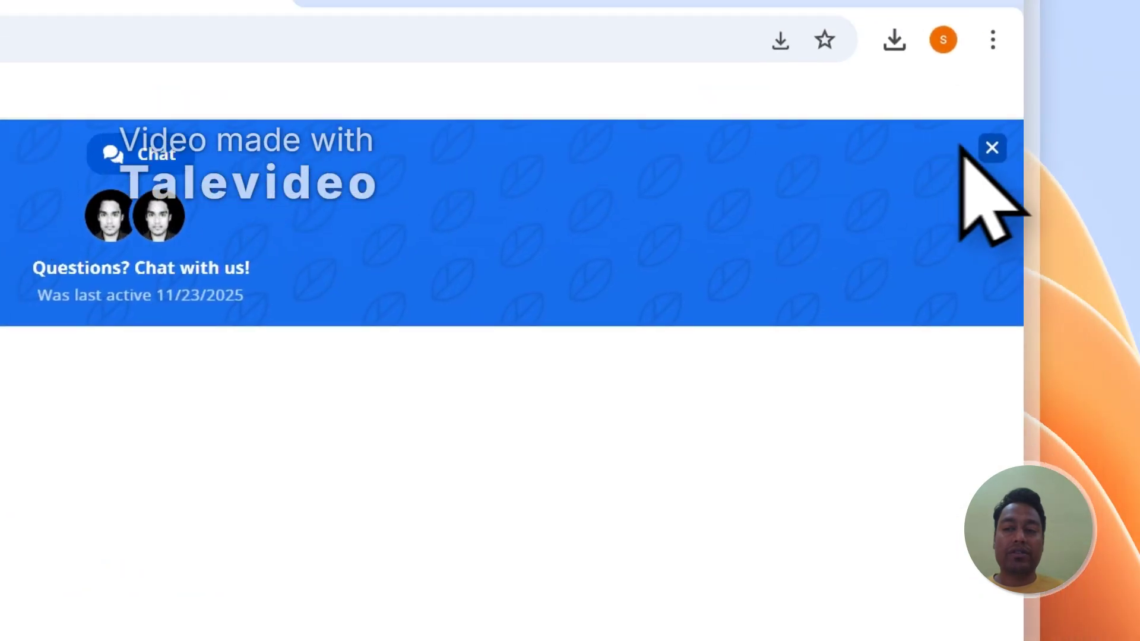
click(993, 148)
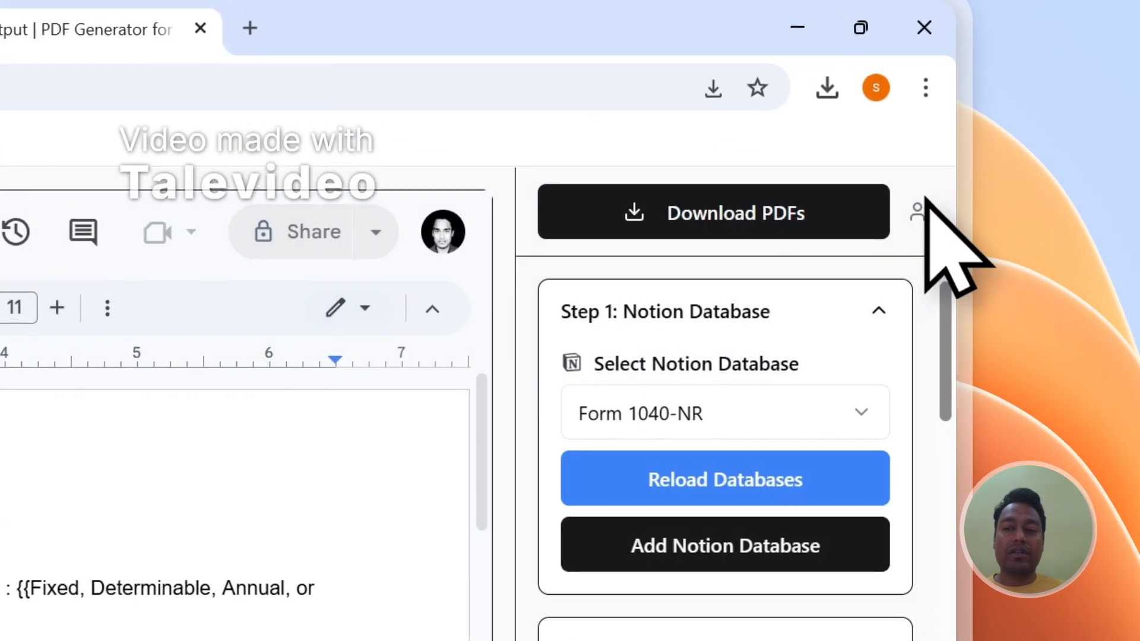
Go to the PDFOutput home page, open its Contact page and view the Send Message form.
click(923, 205)
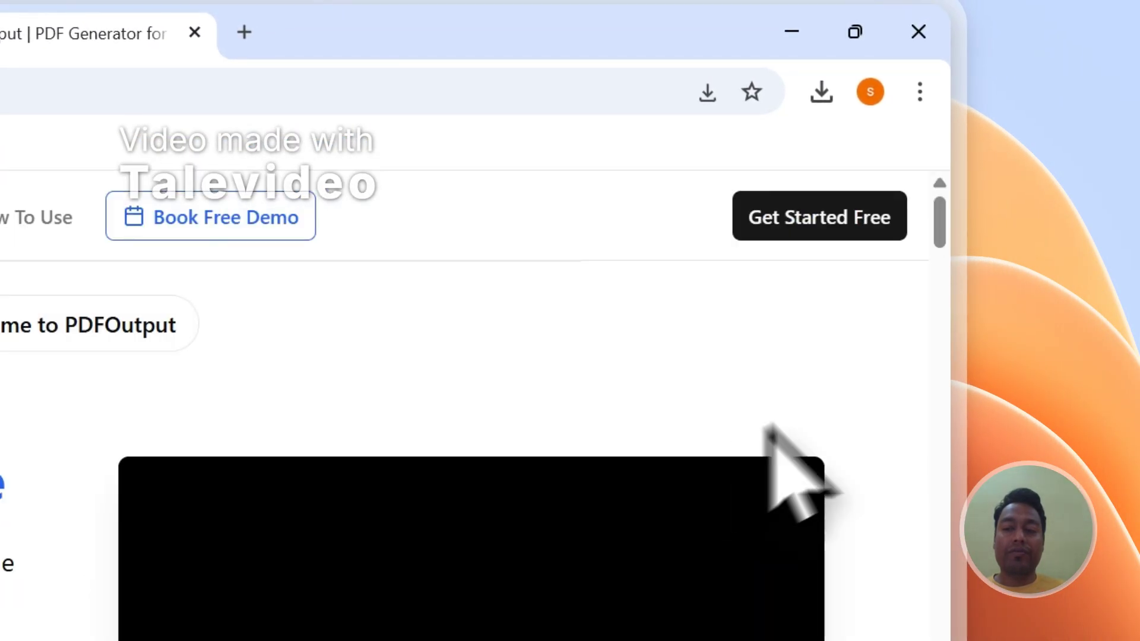
scroll(949, 231, down, 15)
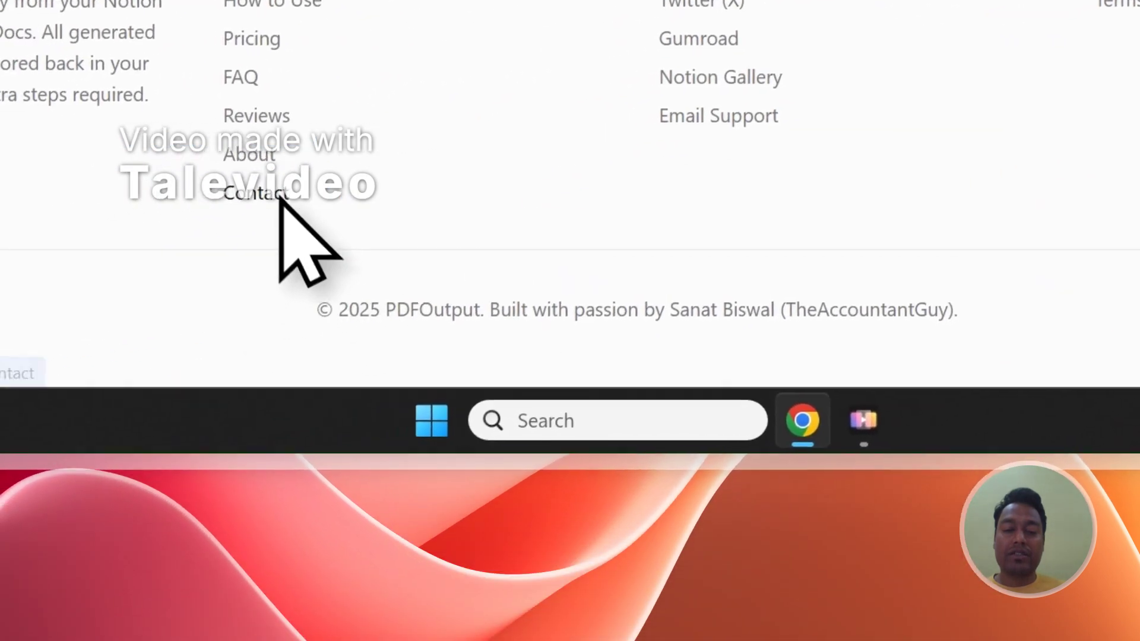
click(83, 212)
scroll(829, 84, down, 3)
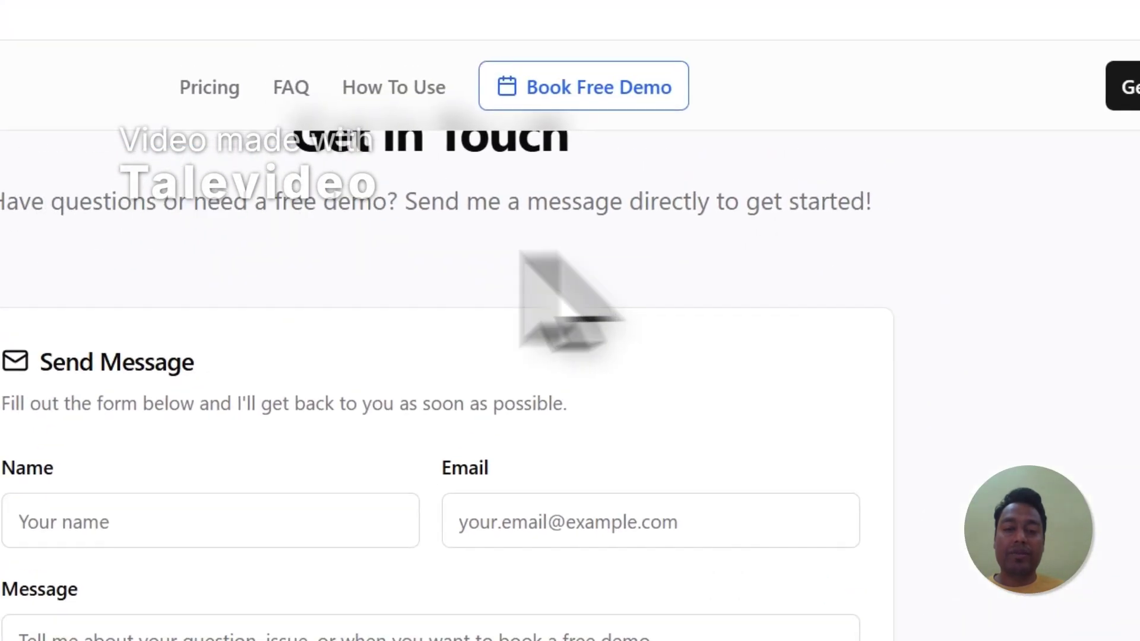
scroll(333, 65, up, 1)
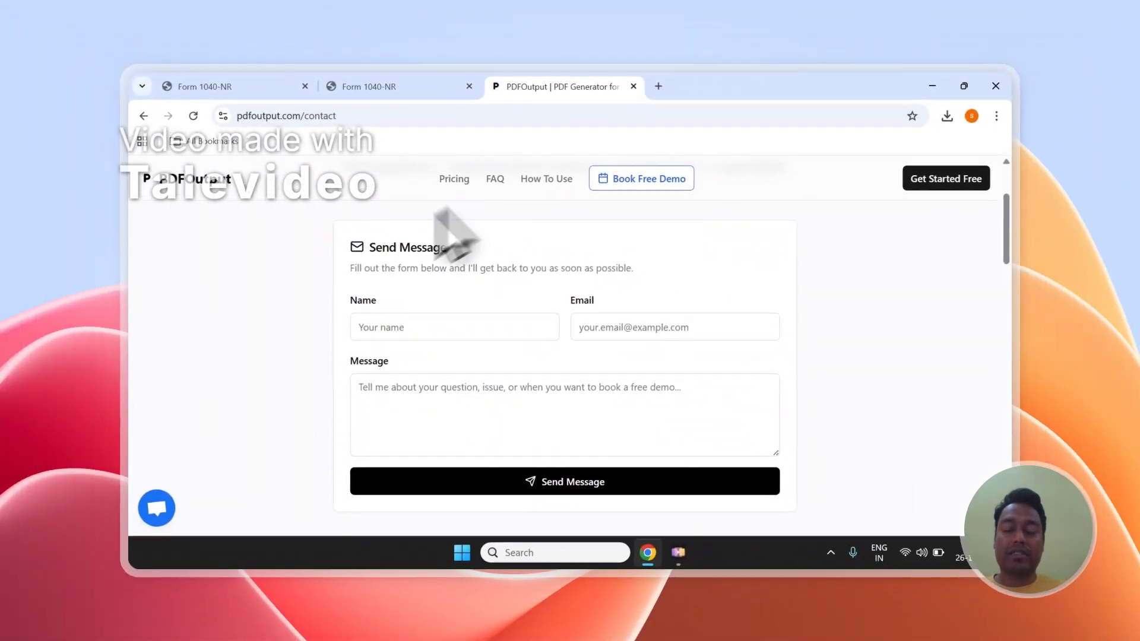